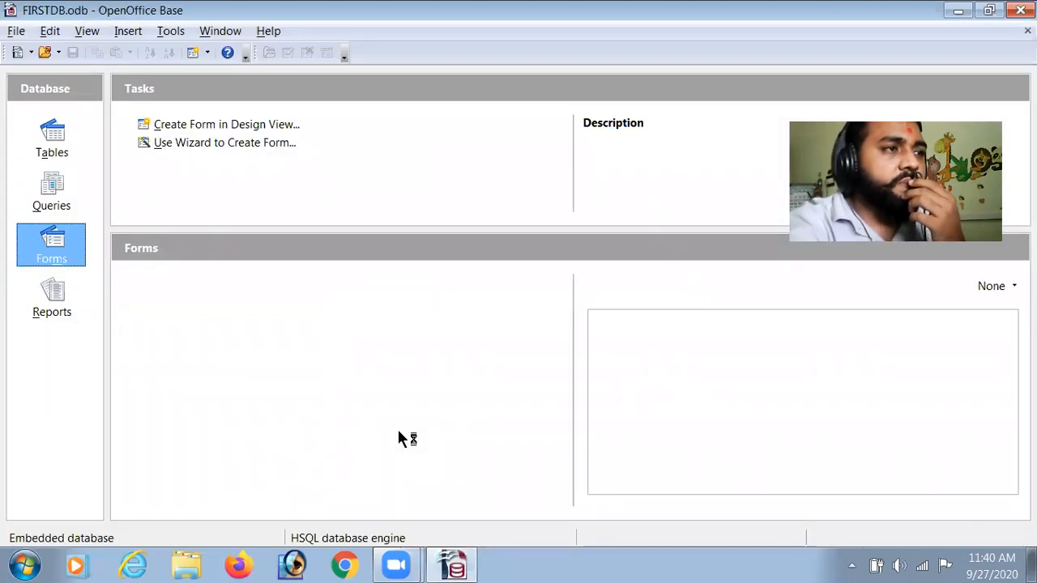
Open the Relationships design showing how the database's tables are linked
click(56, 138)
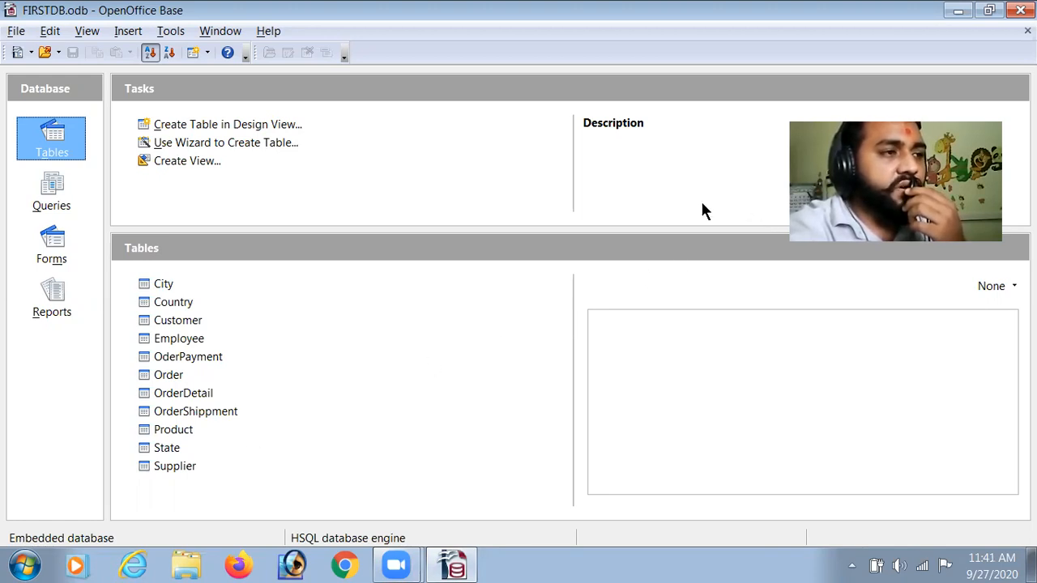
click(171, 32)
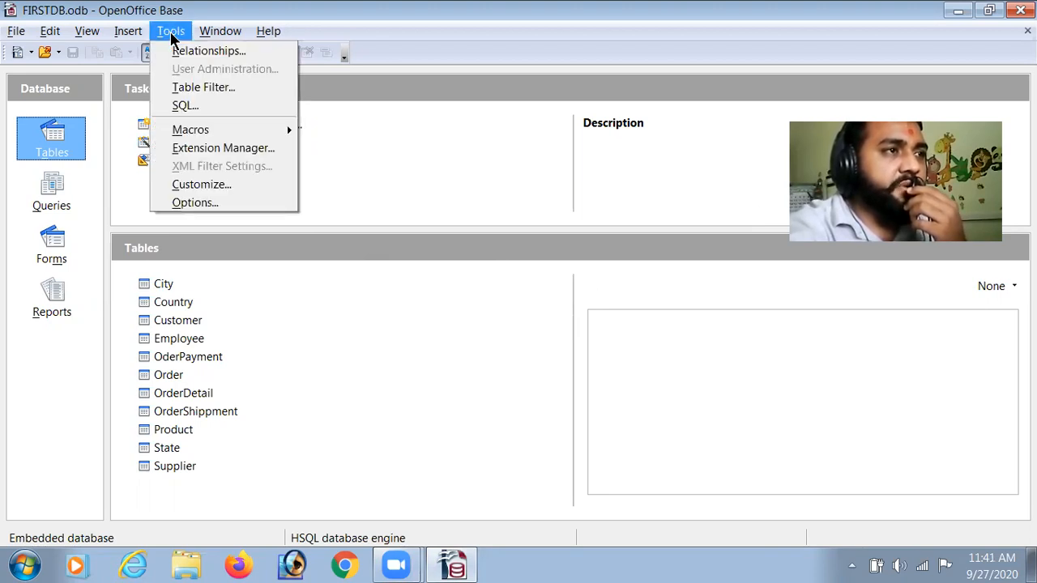
click(187, 51)
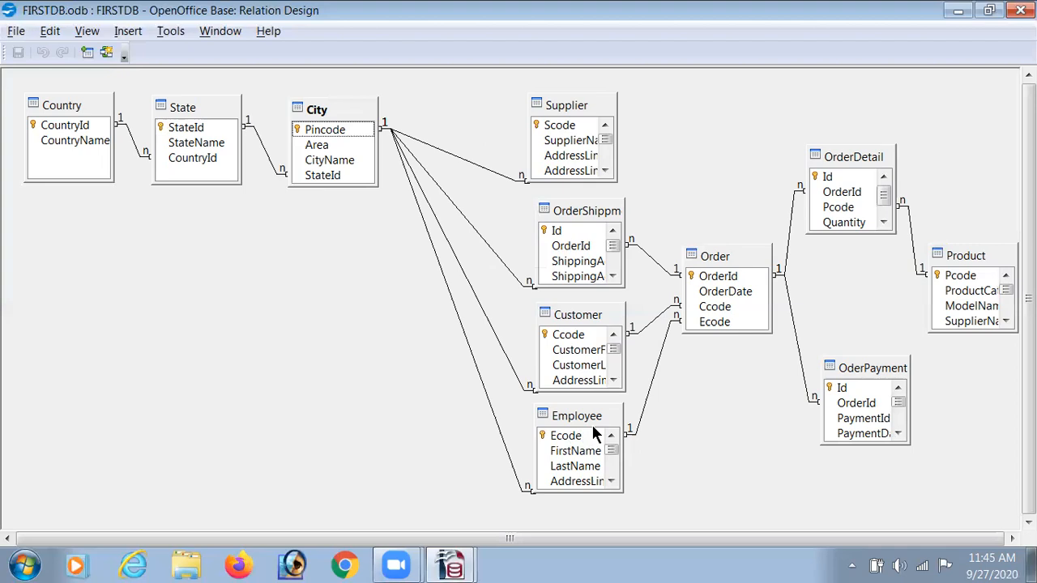
Scroll through the field lists of the linked tables in the relationship design to examine their fields
click(613, 276)
click(613, 276)
click(613, 276)
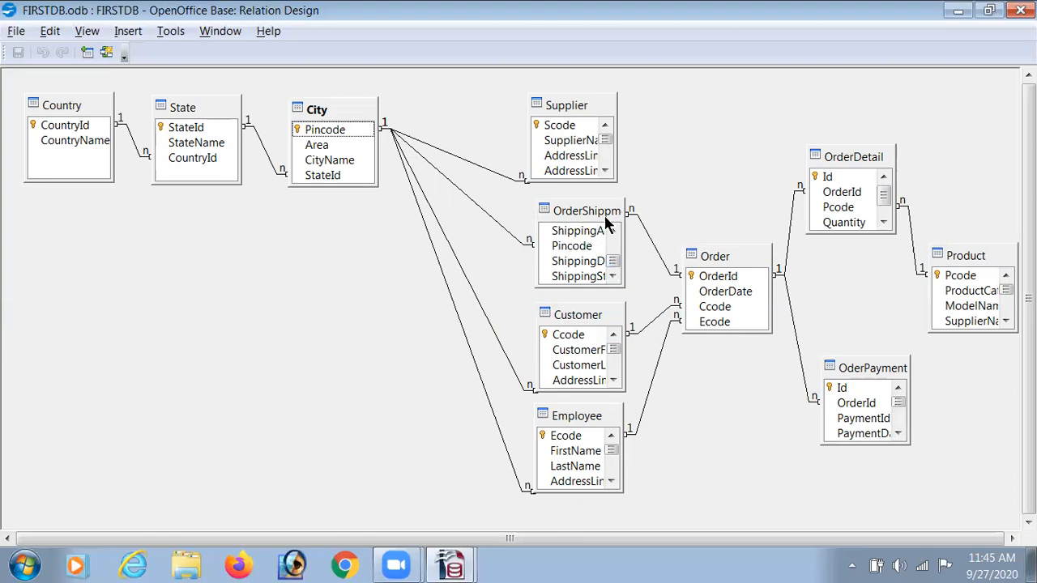
click(603, 160)
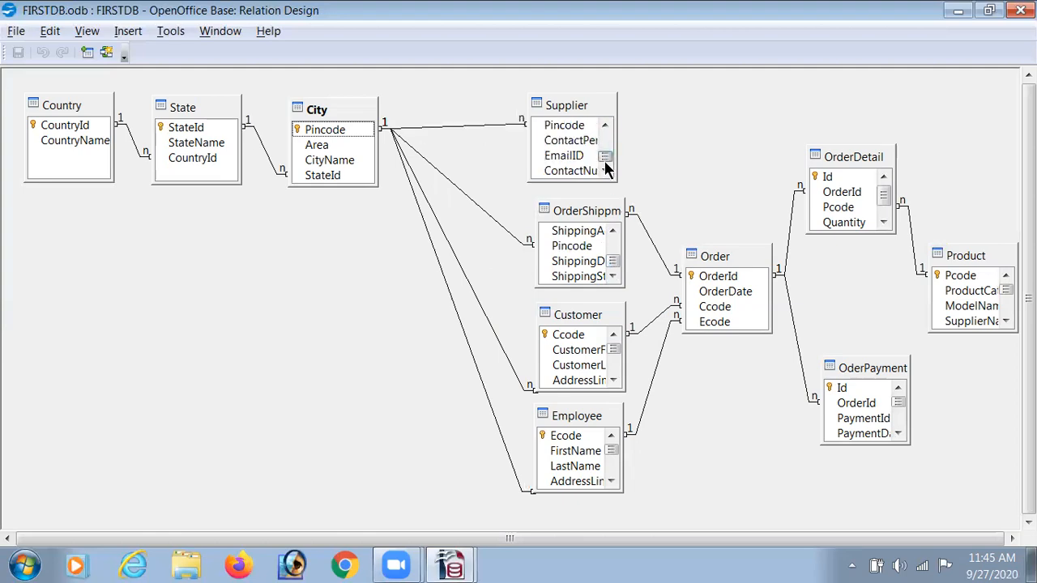
click(613, 380)
click(613, 380)
click(613, 481)
click(612, 481)
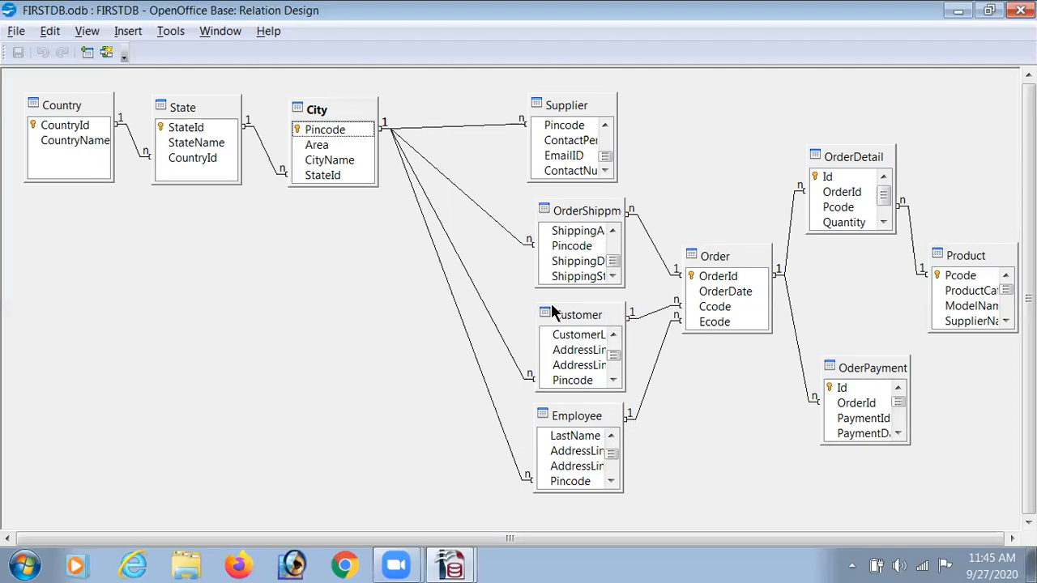
click(613, 334)
click(614, 335)
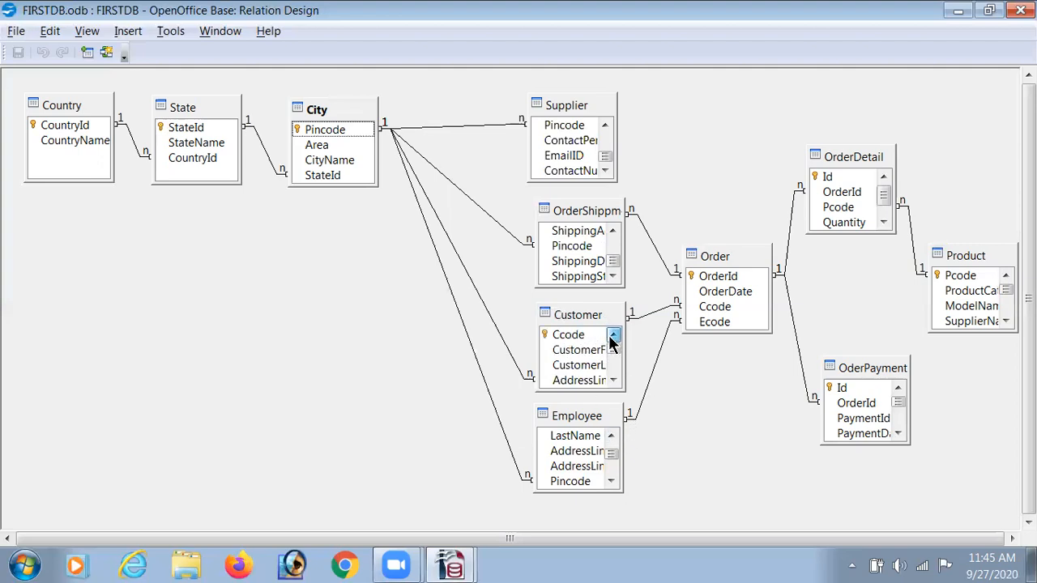
click(611, 436)
click(611, 436)
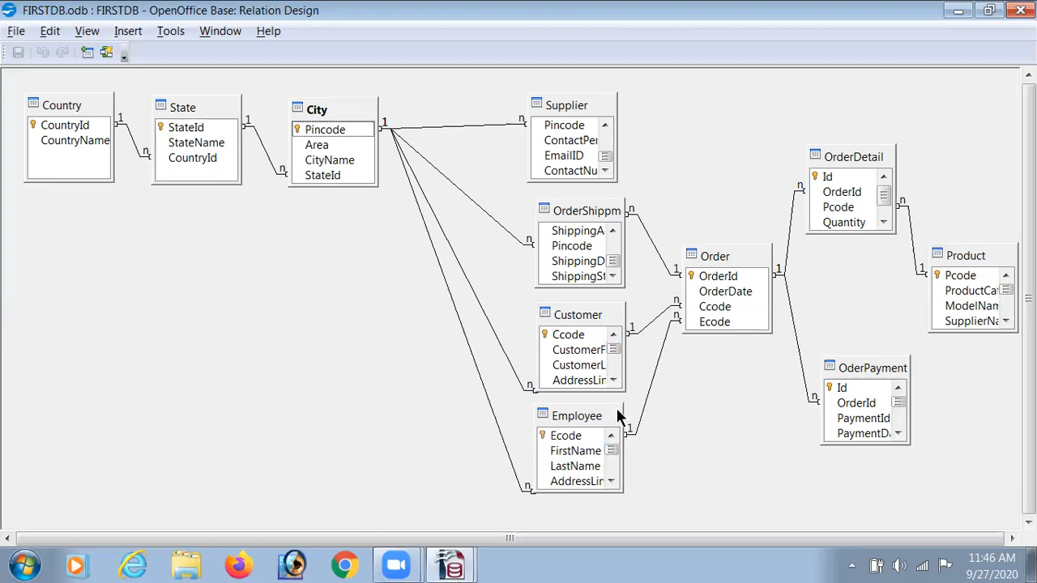
click(604, 128)
click(604, 128)
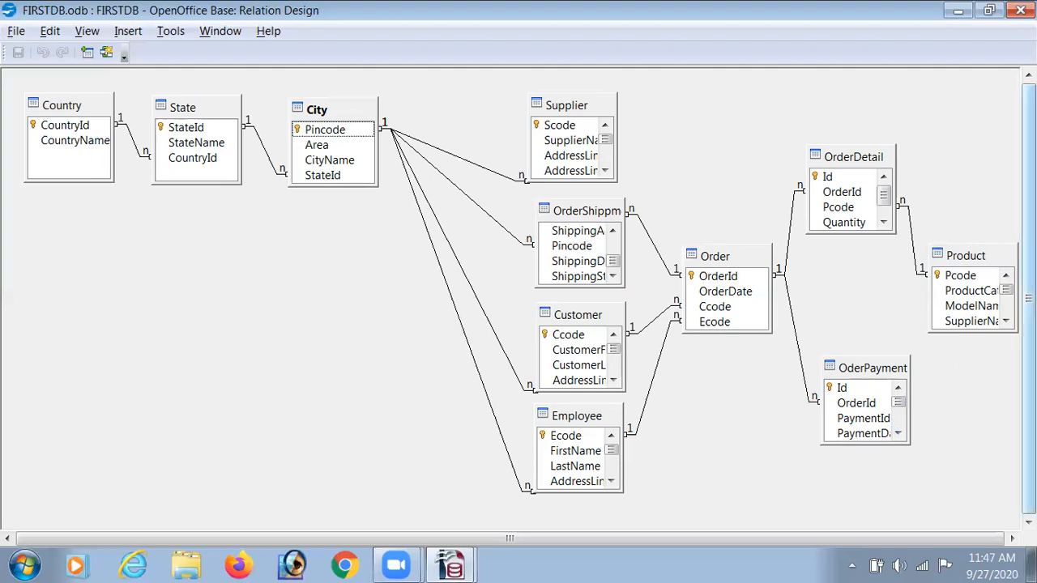
Close the relationship design and open the Country and State tables to review their records
click(1020, 9)
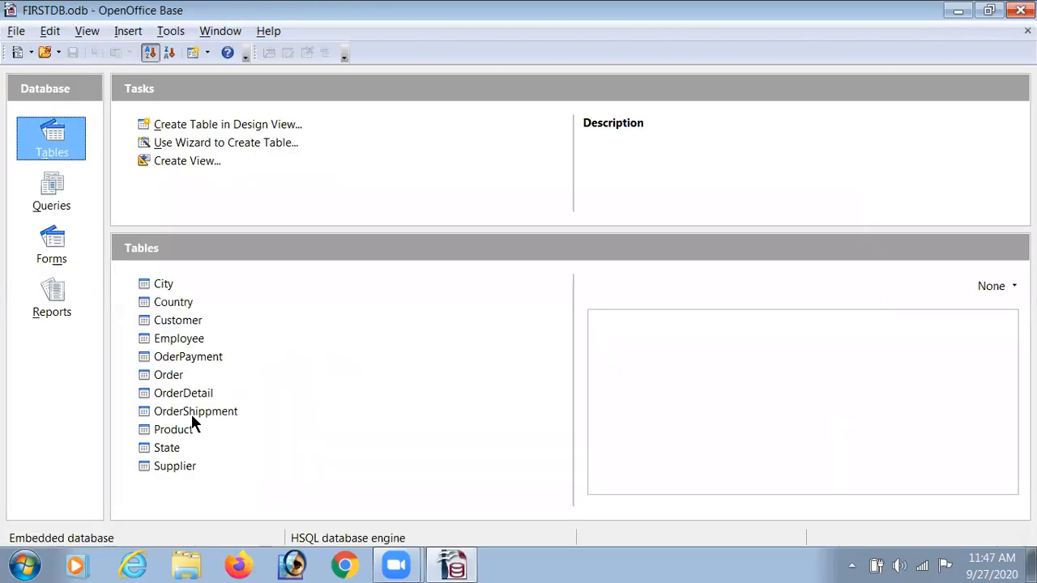
double_click(178, 301)
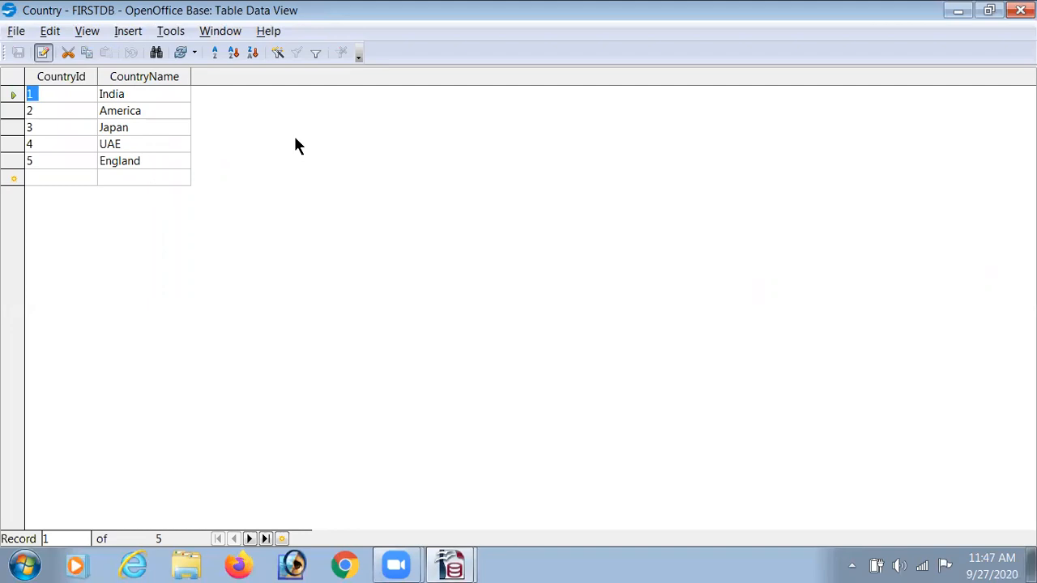
click(1021, 11)
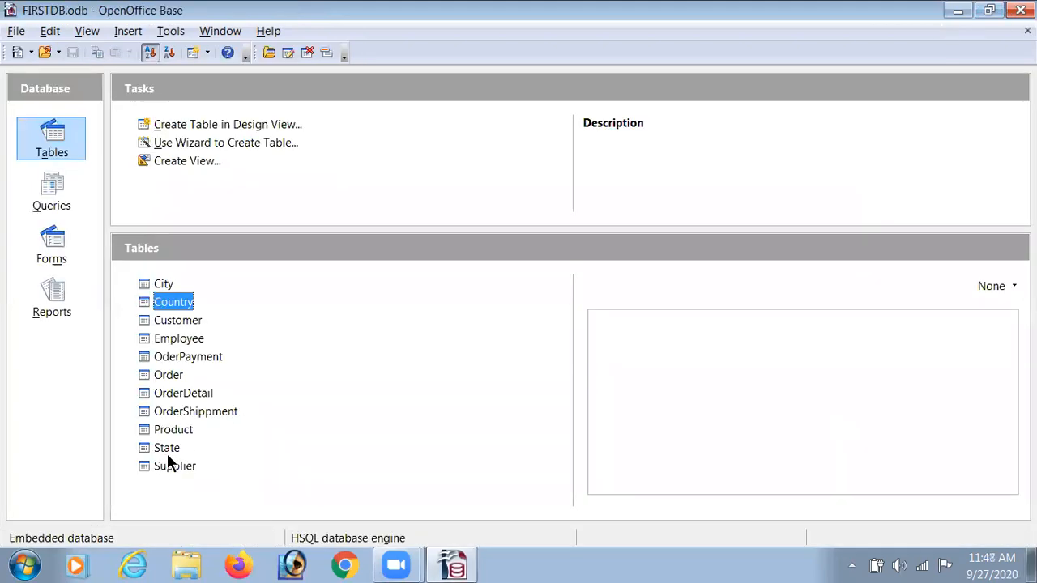
double_click(167, 451)
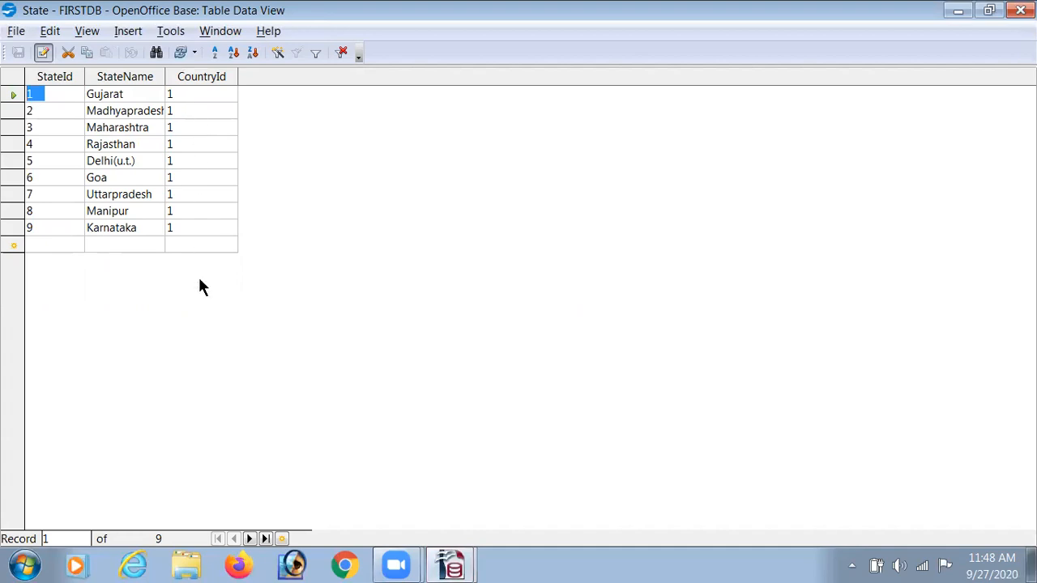
click(1021, 10)
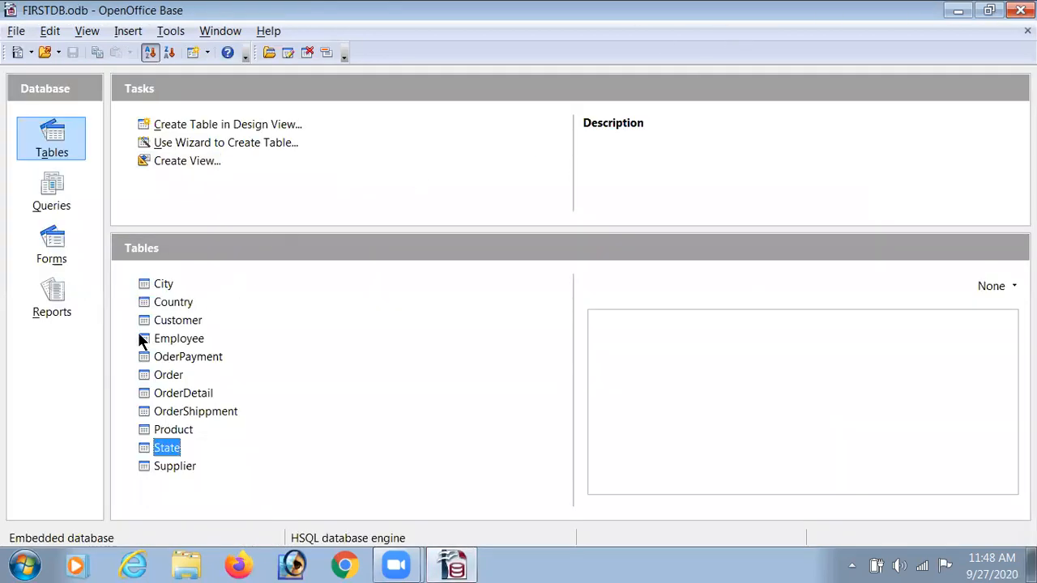
Open the City and Customer tables to review their records
click(165, 284)
double_click(164, 284)
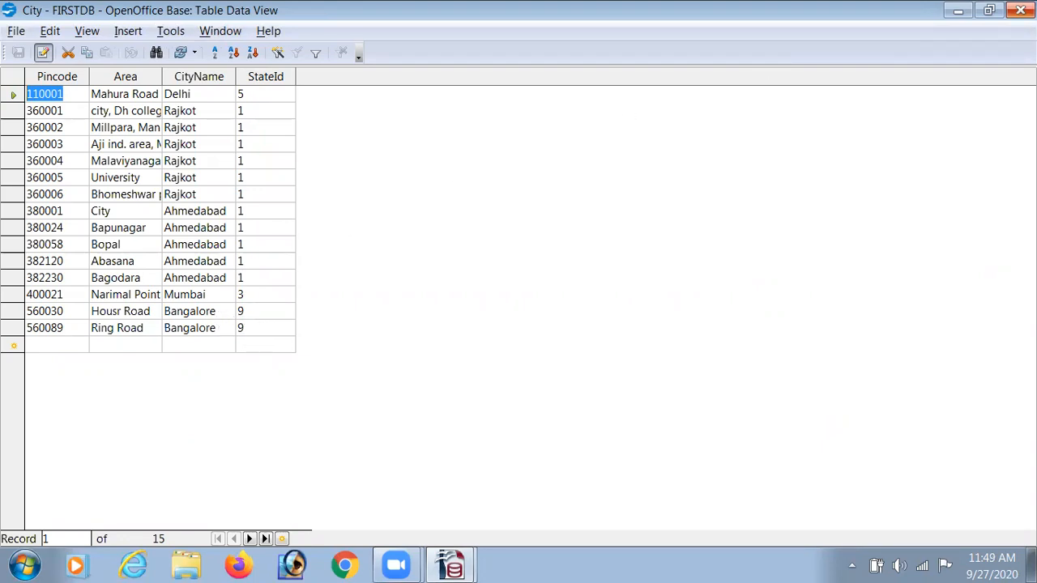
click(1027, 30)
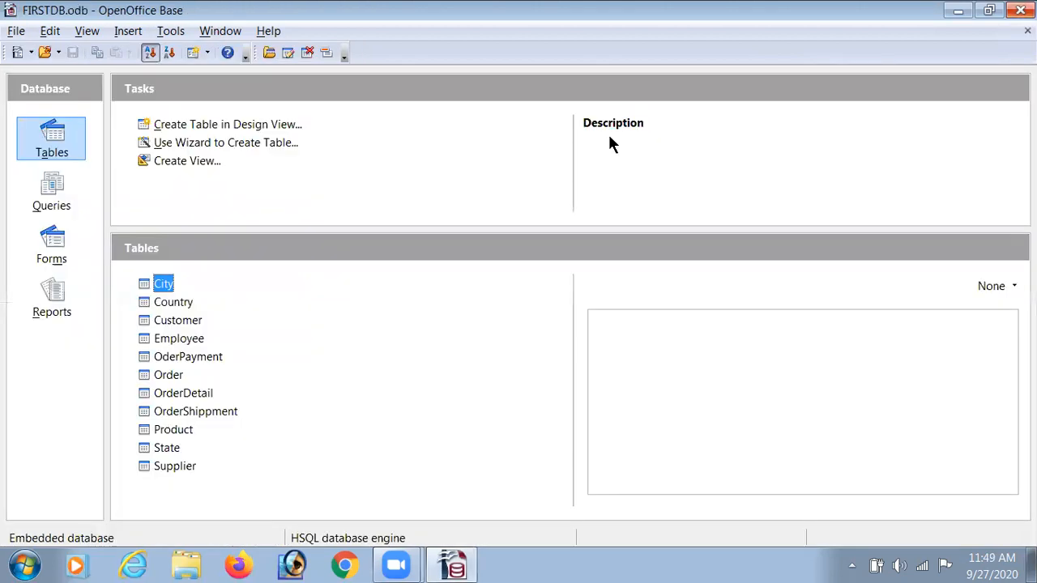
double_click(168, 320)
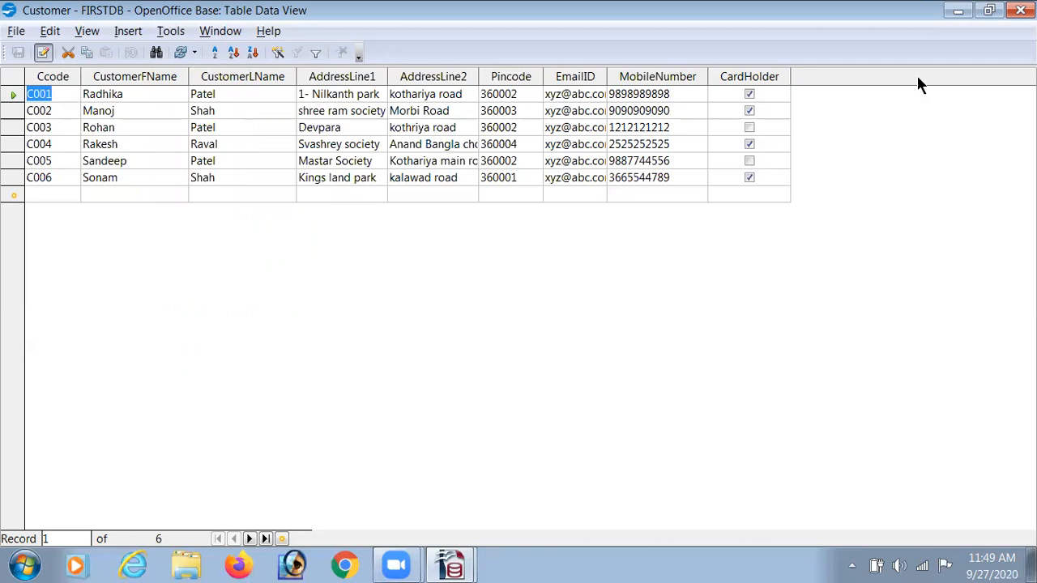
click(1021, 9)
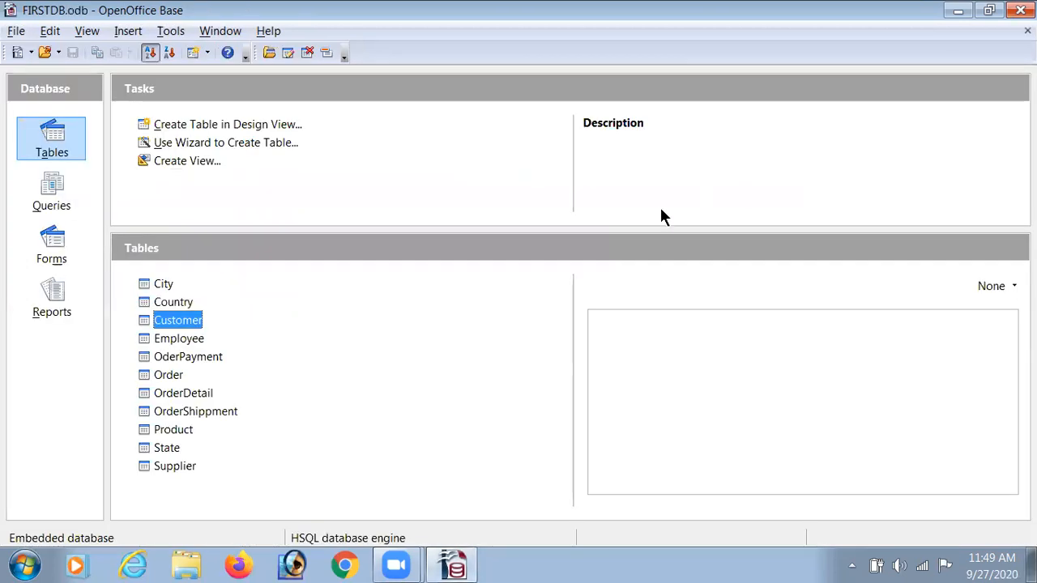
Open the Employee and Supplier tables to review their records
click(185, 340)
double_click(184, 340)
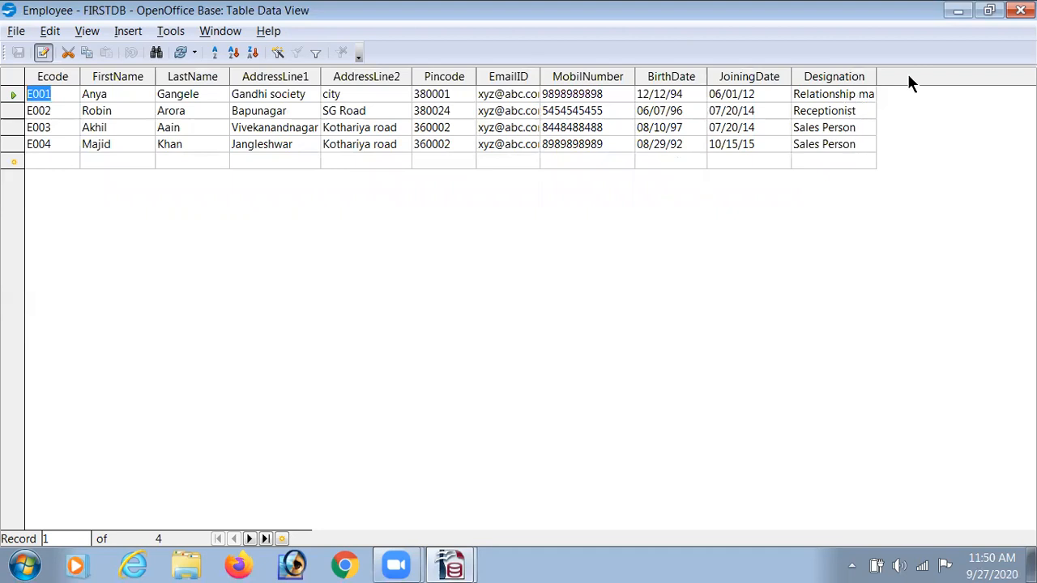
click(1021, 10)
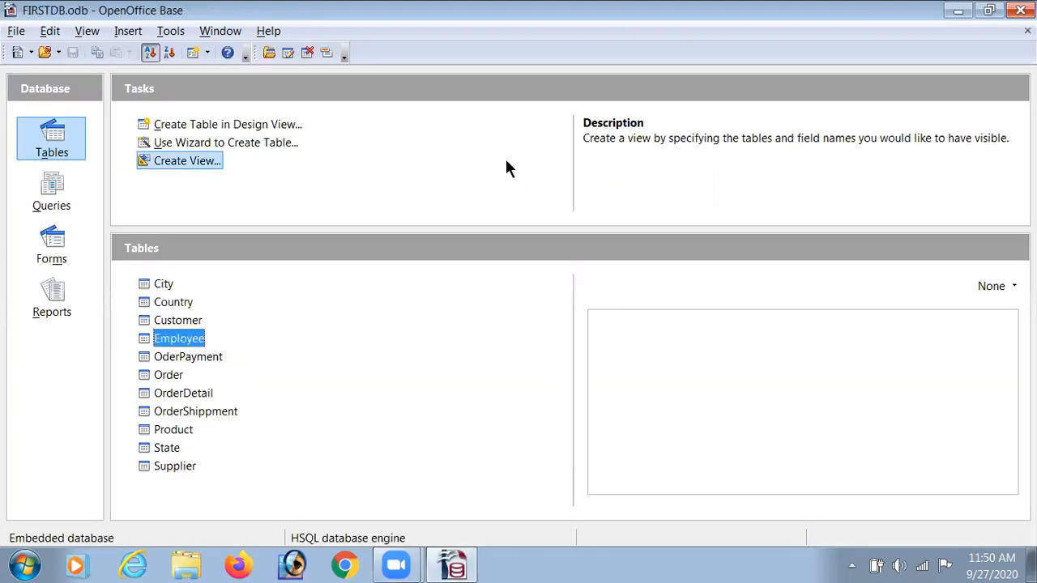
double_click(162, 467)
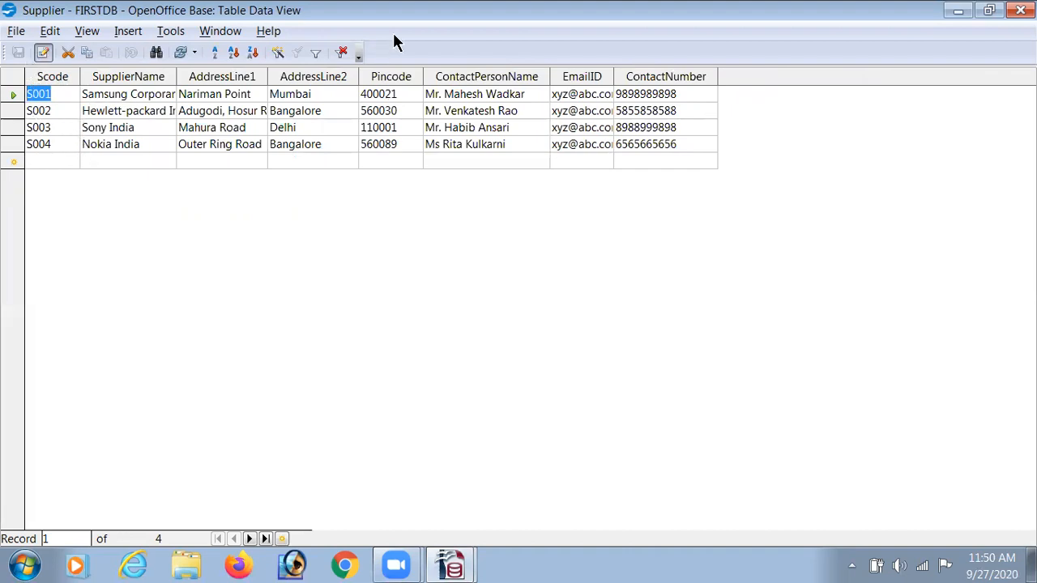
click(1020, 11)
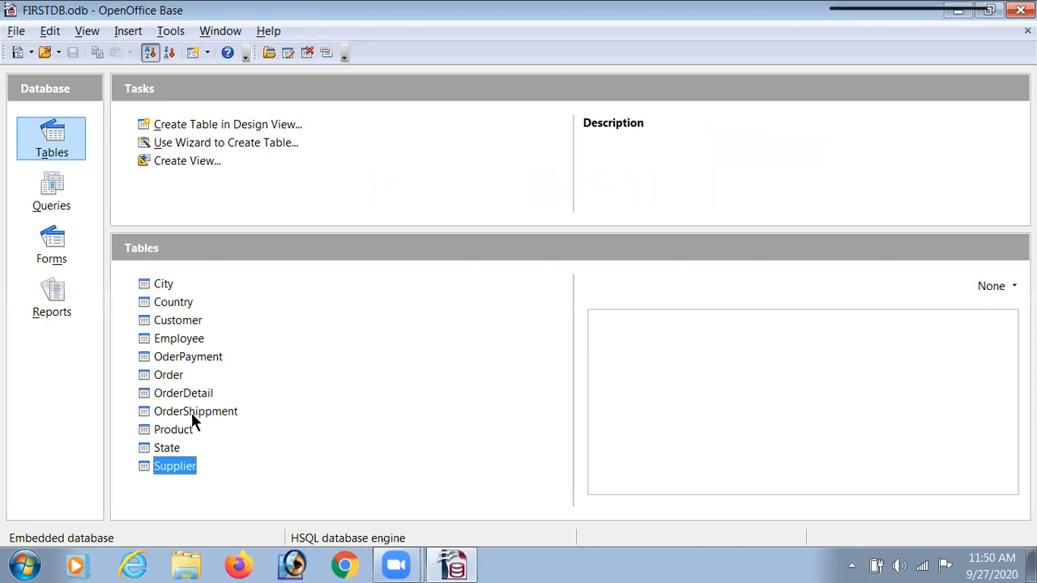
Open the Product table and scroll across all its columns to review its records
click(180, 435)
double_click(179, 431)
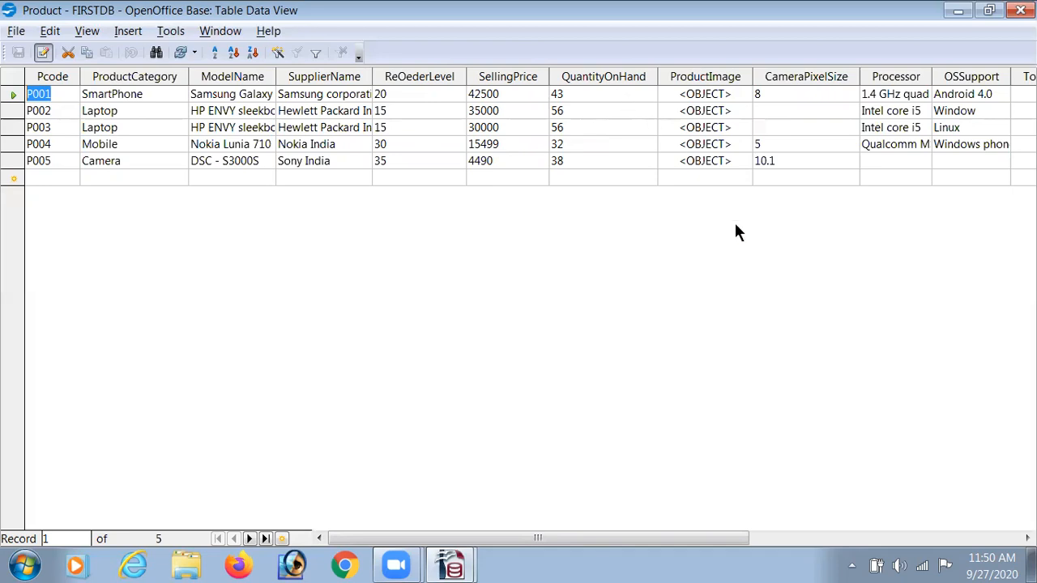
drag(603, 538, 908, 490)
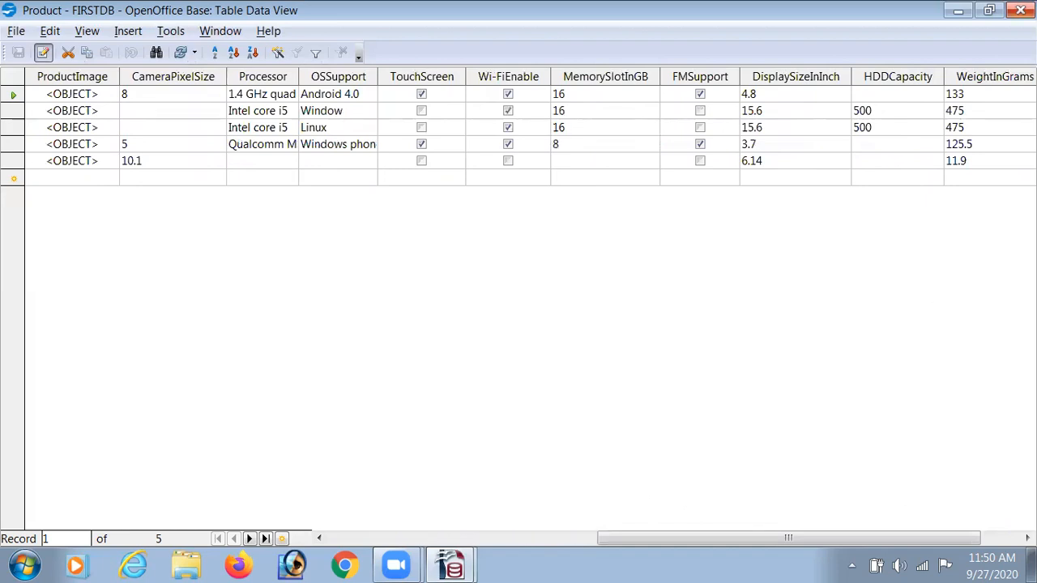
click(1020, 9)
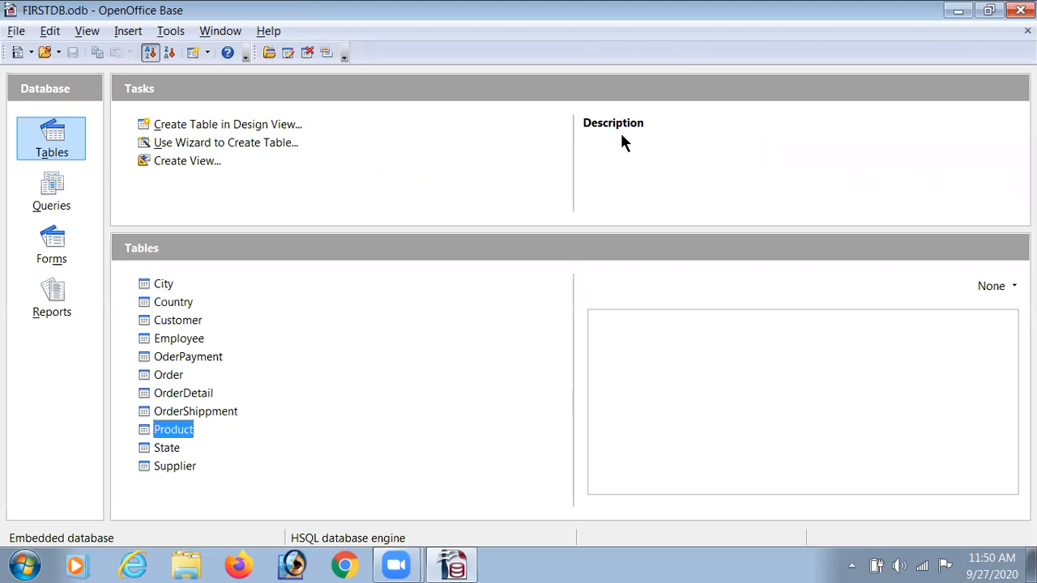
Open the Order table to review its records, then force-close the unresponsive program
click(170, 375)
double_click(172, 377)
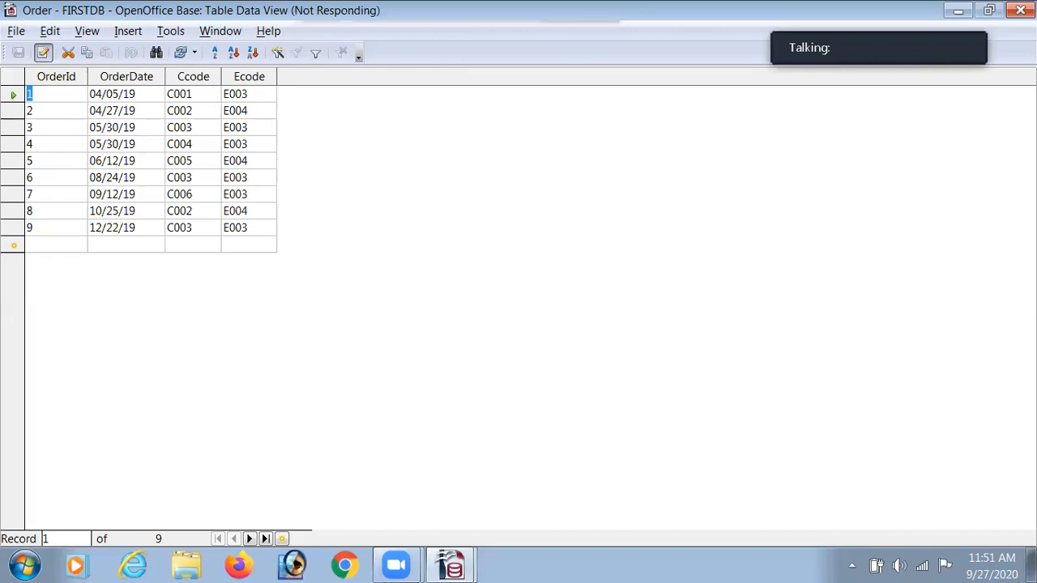
click(1012, 11)
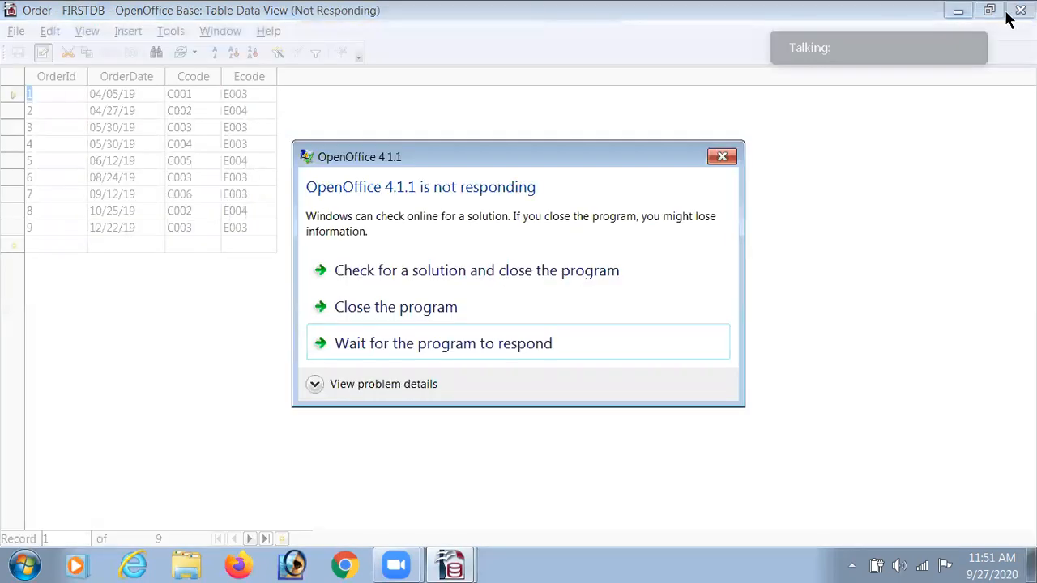
click(473, 315)
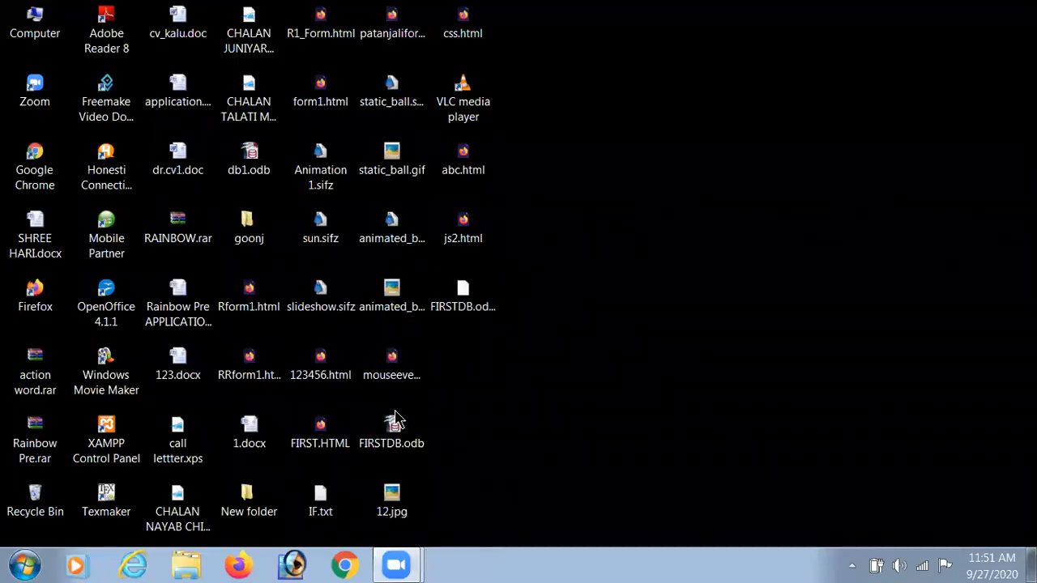
Reopen FIRSTDB.odb from the desktop without document recovery and switch to the Queries section
click(394, 438)
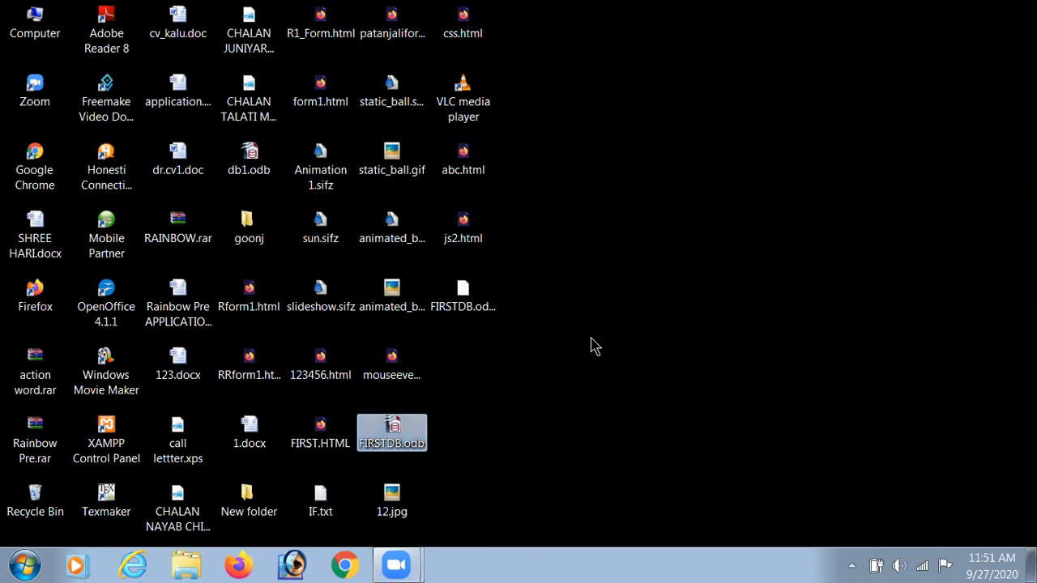
right_click(636, 203)
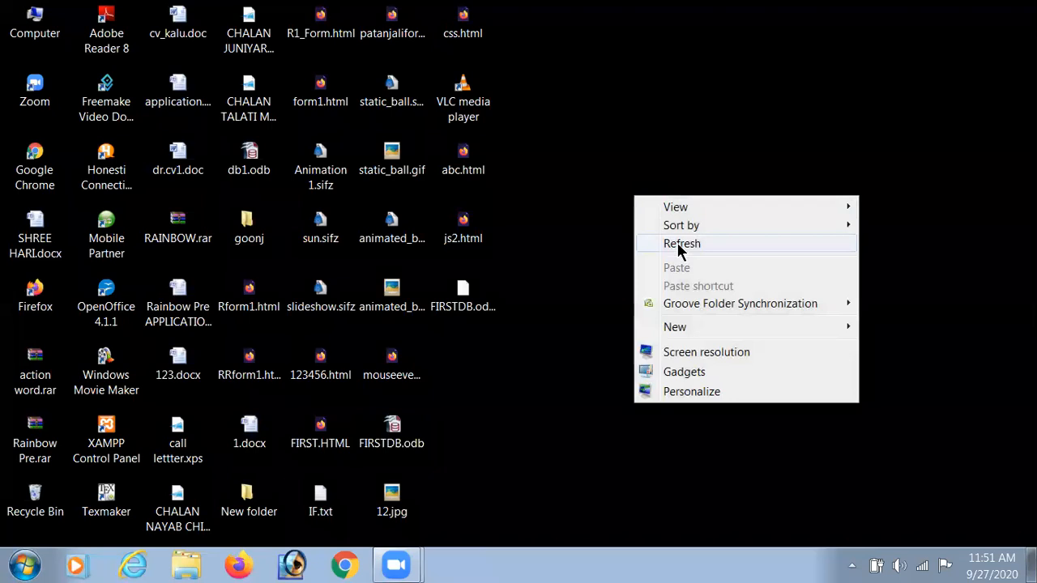
click(678, 245)
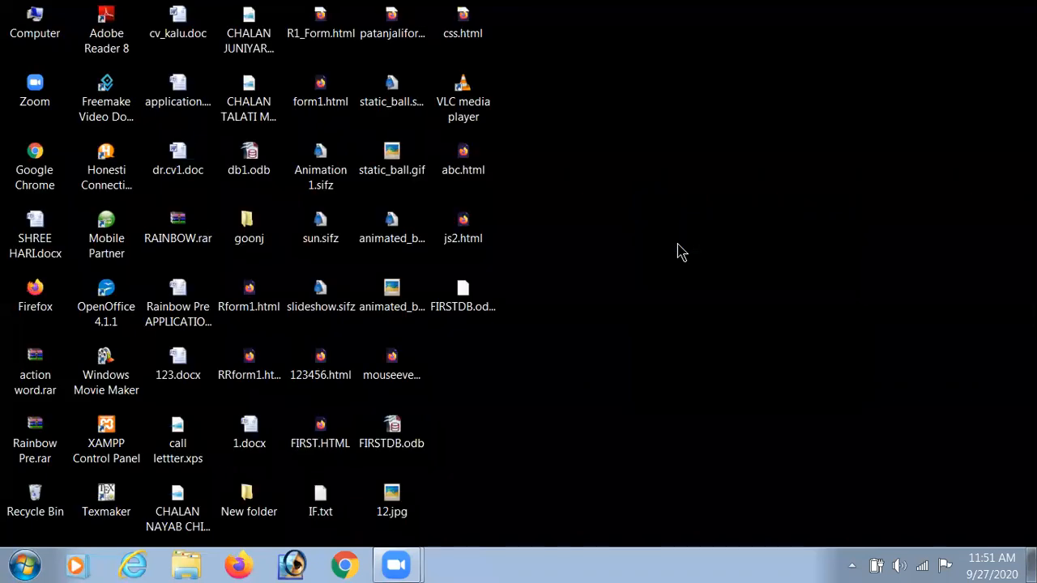
double_click(393, 439)
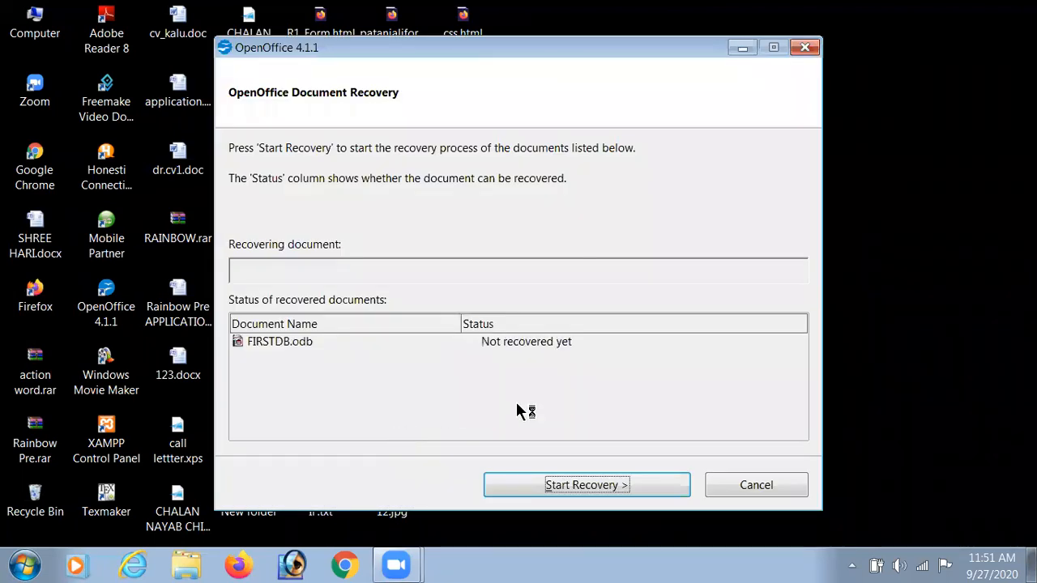
click(754, 483)
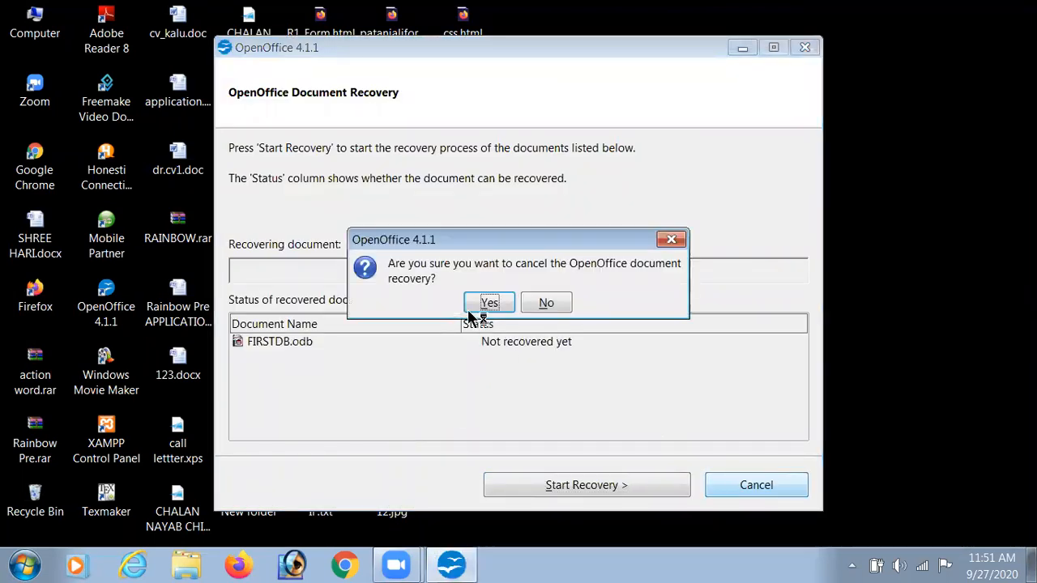
click(490, 303)
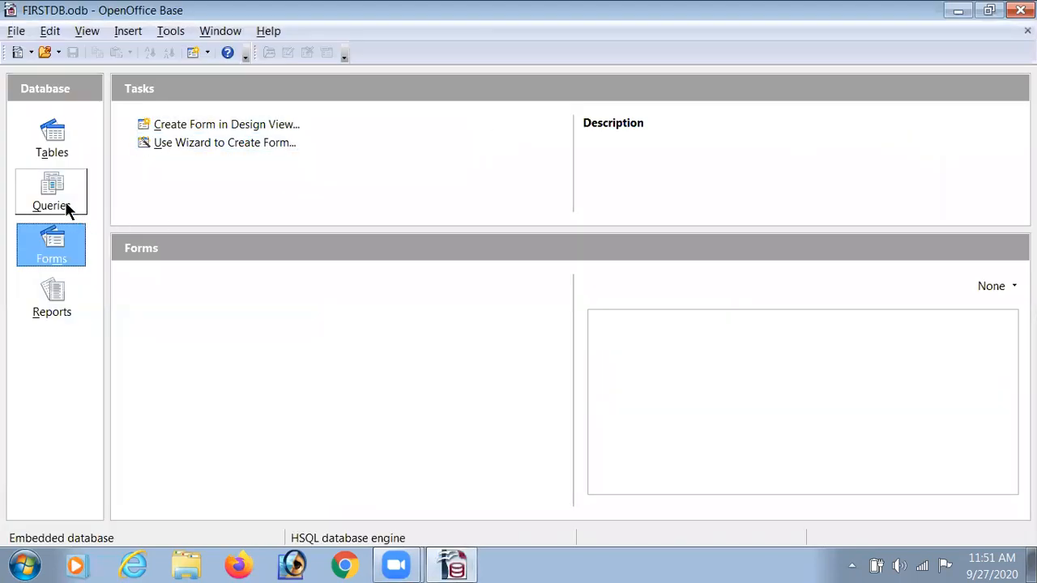
click(68, 210)
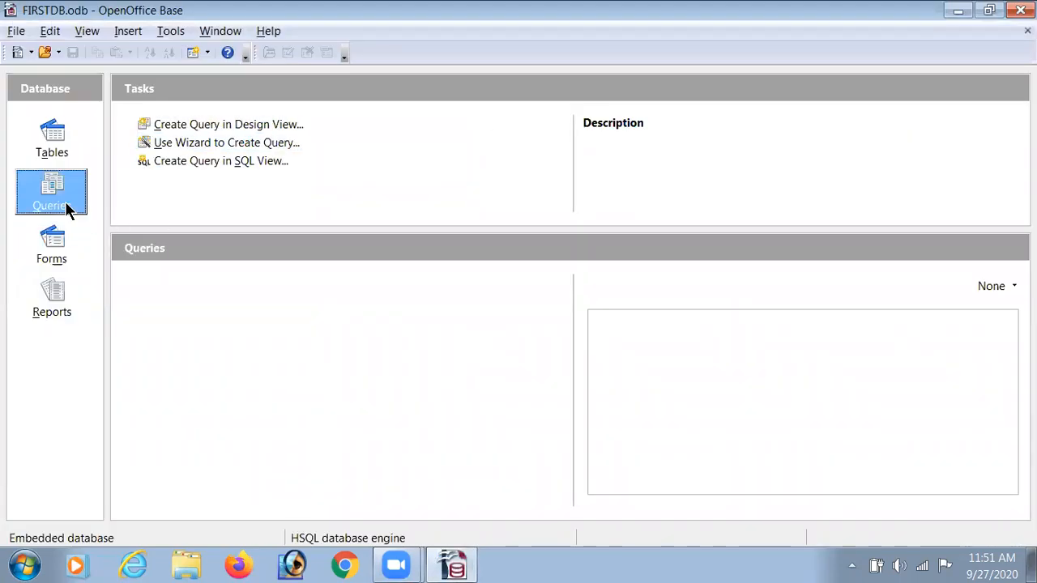
Open the OrderDetail table to review its records and close it
click(53, 139)
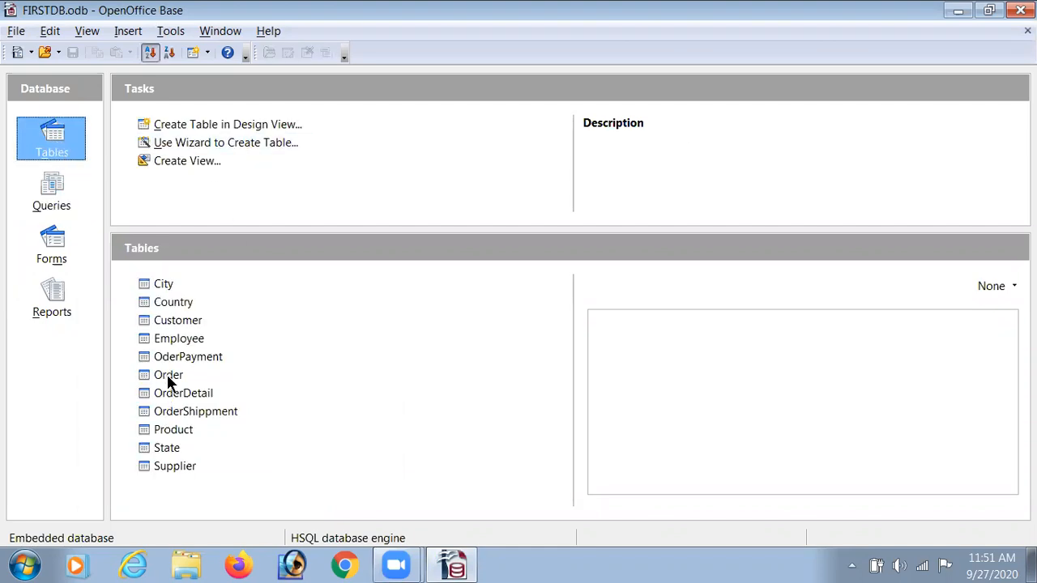
double_click(190, 396)
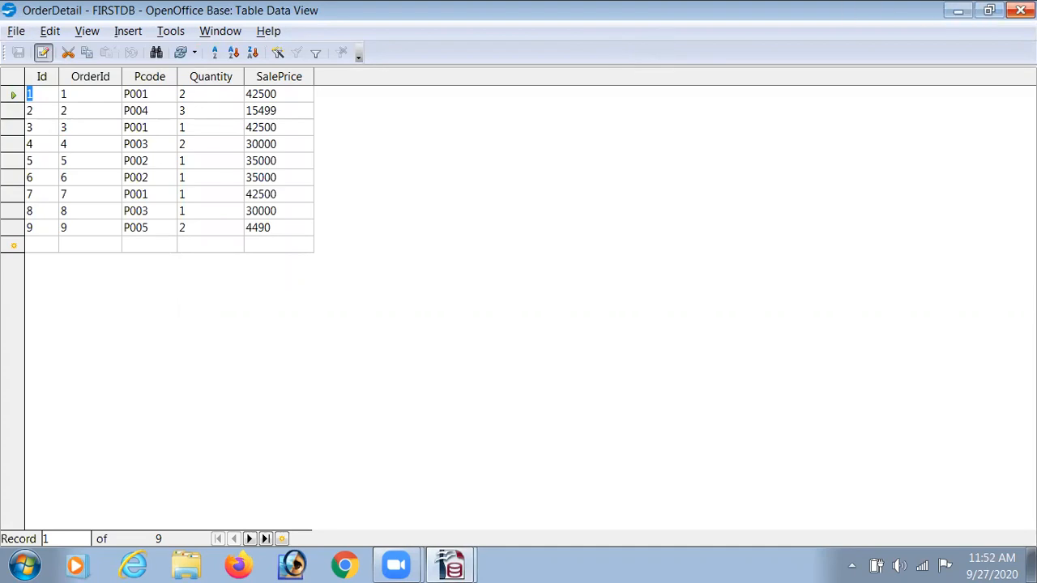
click(1021, 10)
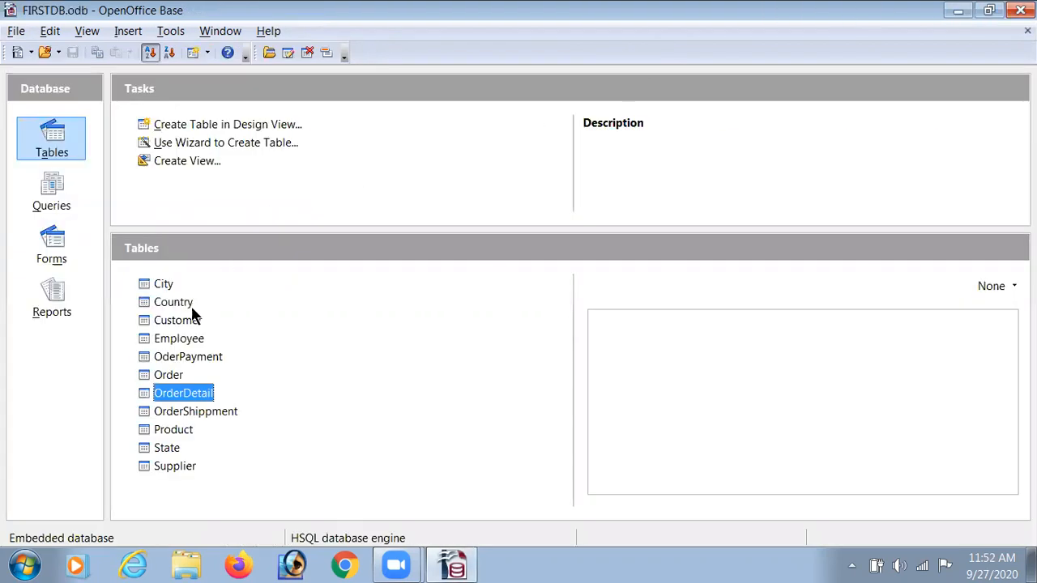
Open the OderPayment and OrderShippment tables in turn to review their records, closing each
double_click(199, 358)
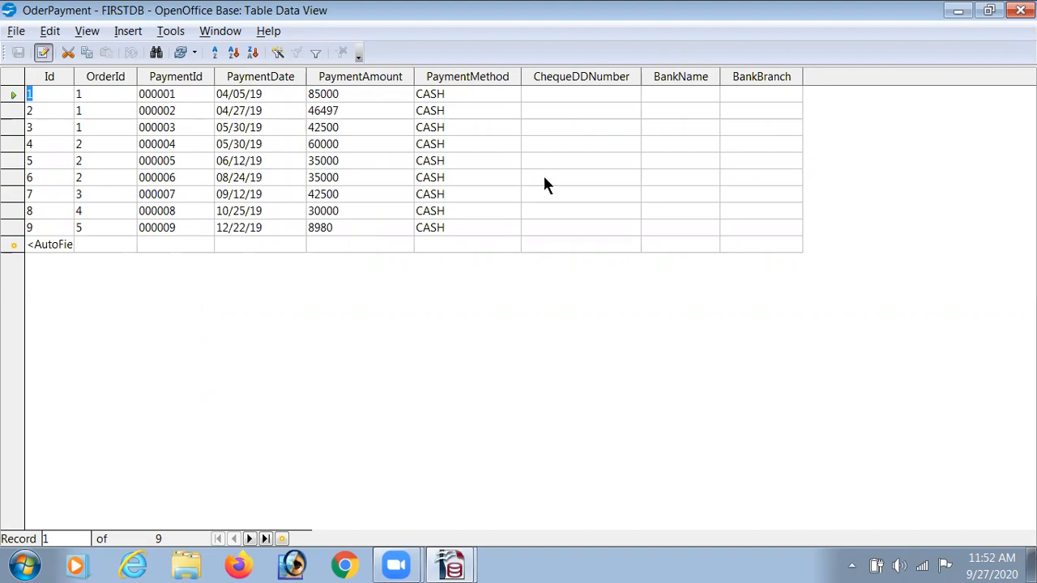
click(1021, 10)
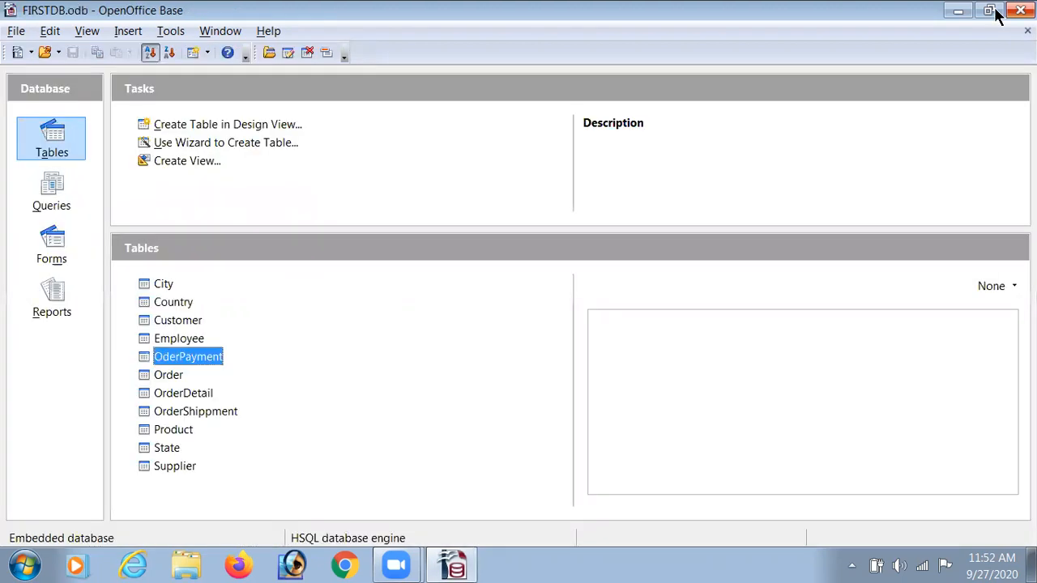
double_click(220, 412)
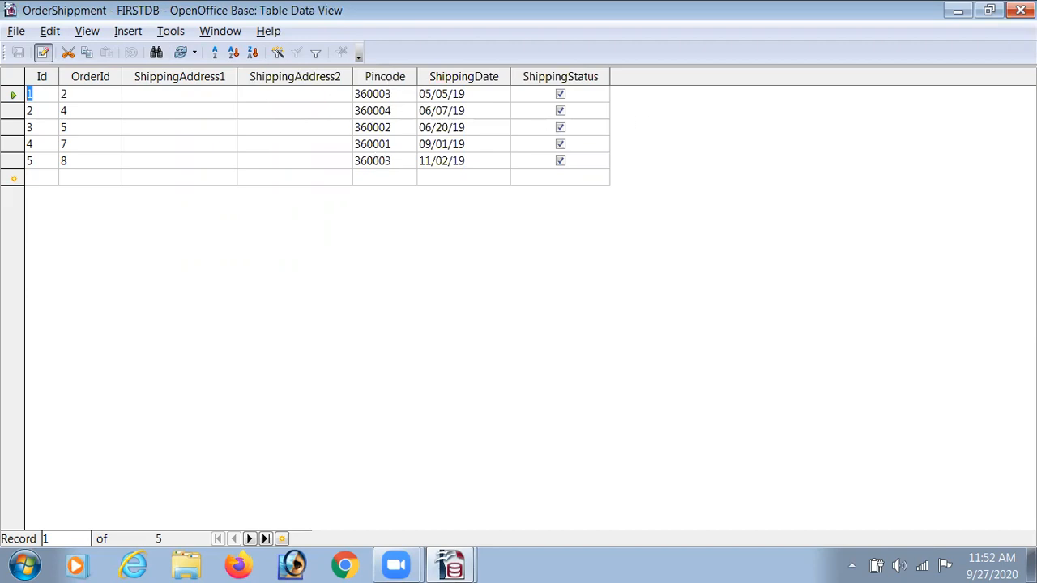
click(1020, 9)
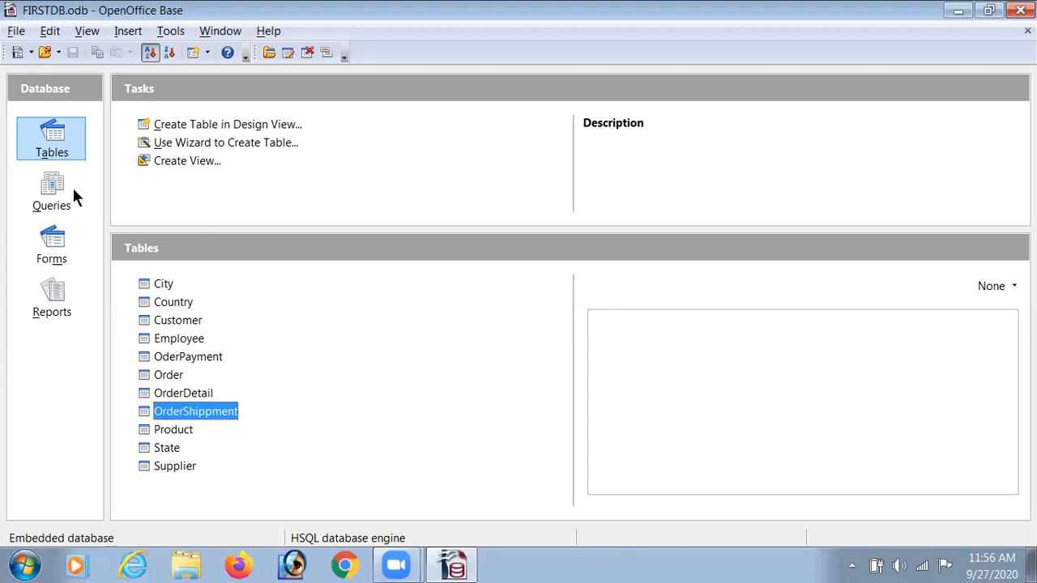
Start the Query Wizard from the Queries section and choose the Customer table
click(48, 194)
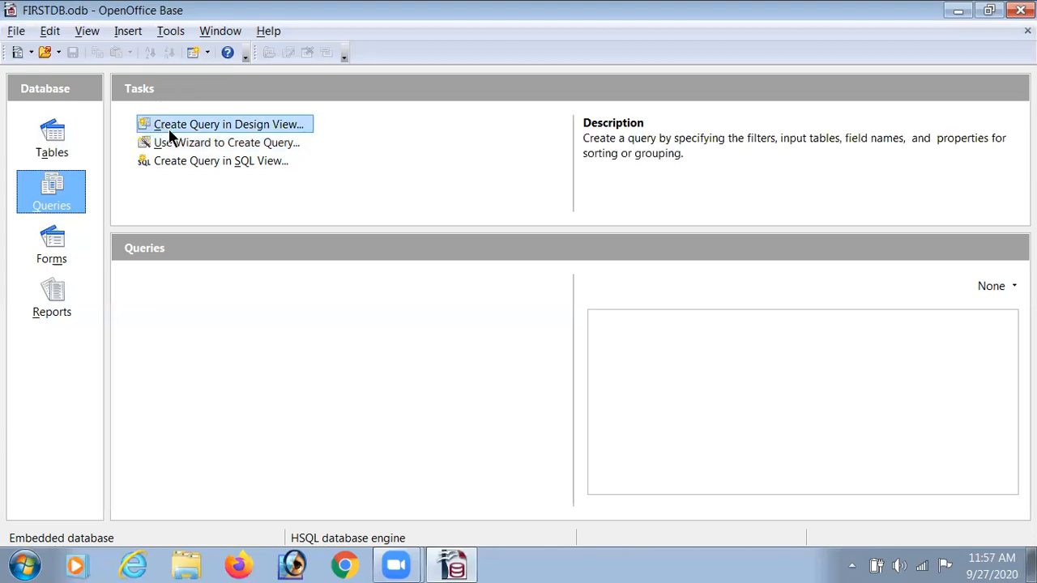
click(209, 143)
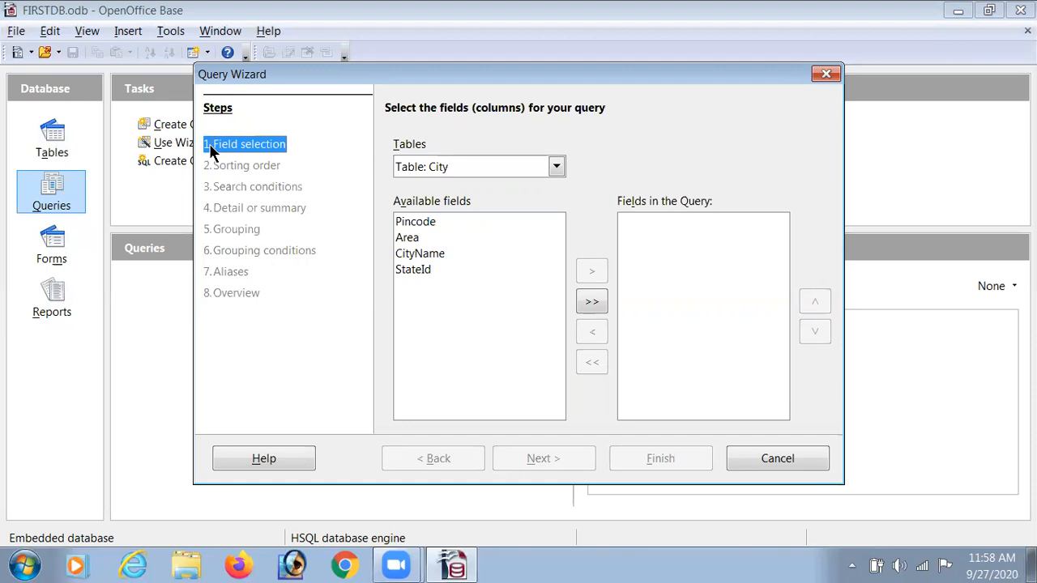
click(554, 167)
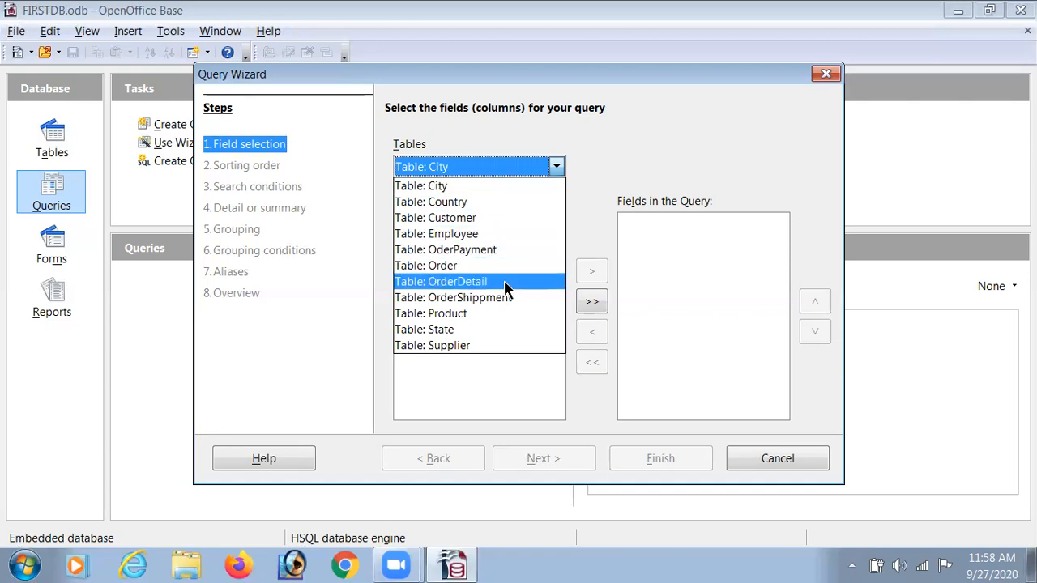
click(468, 217)
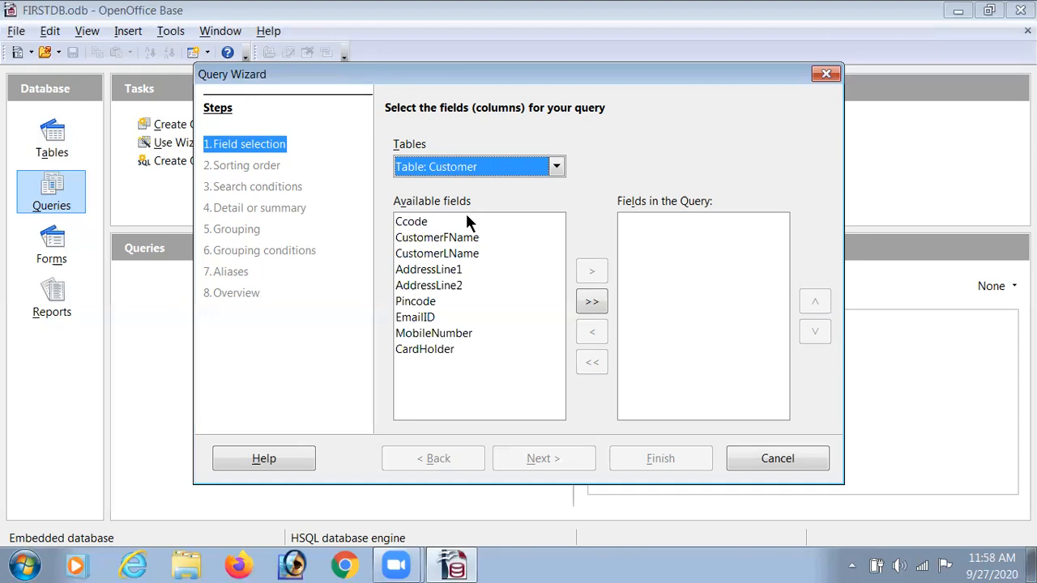
Add all fields of the Customer table to the query
click(413, 224)
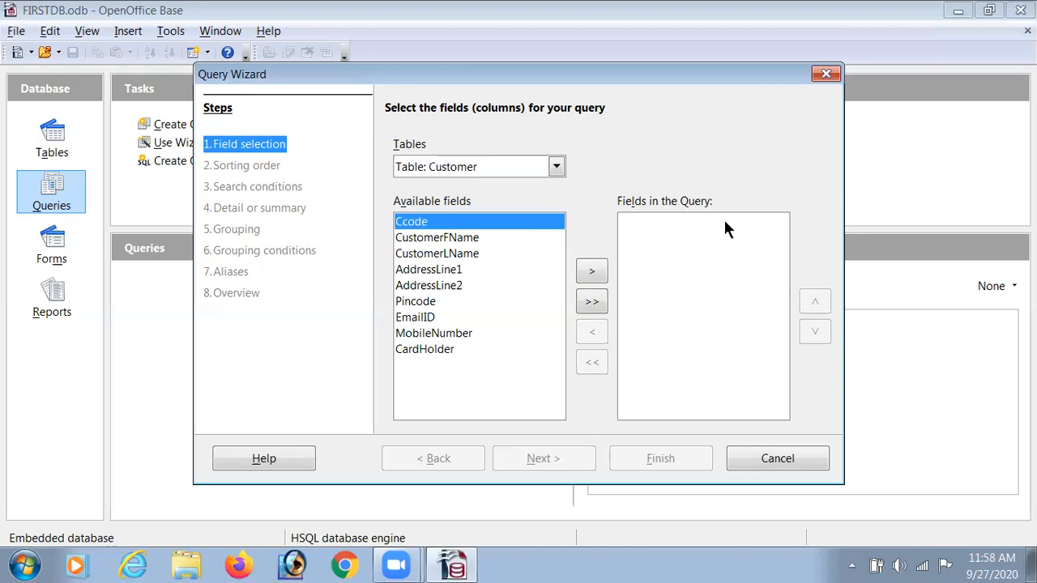
click(591, 274)
click(591, 273)
click(592, 274)
click(591, 273)
click(591, 274)
click(591, 273)
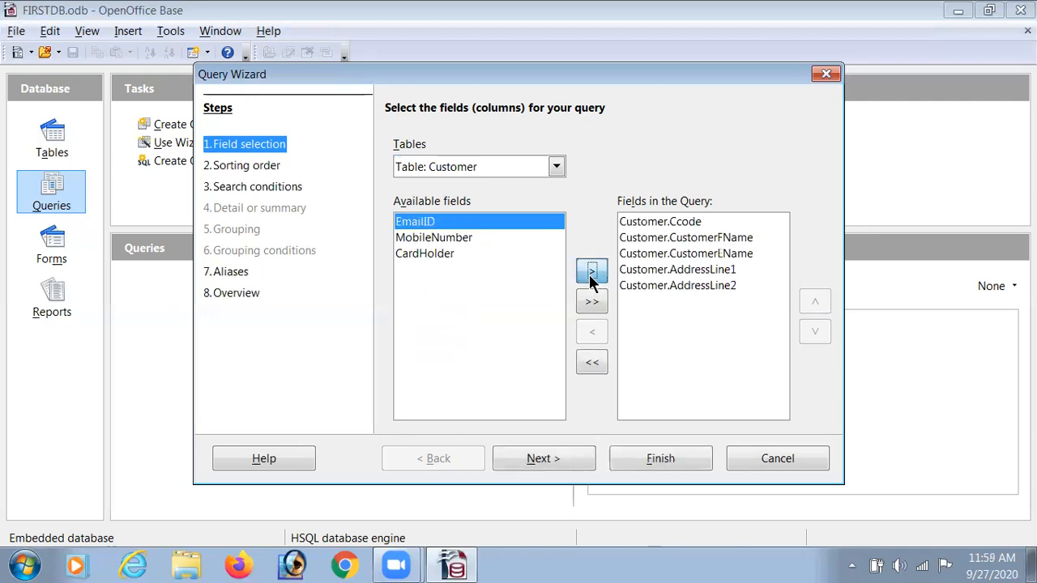
click(592, 274)
click(591, 274)
click(591, 274)
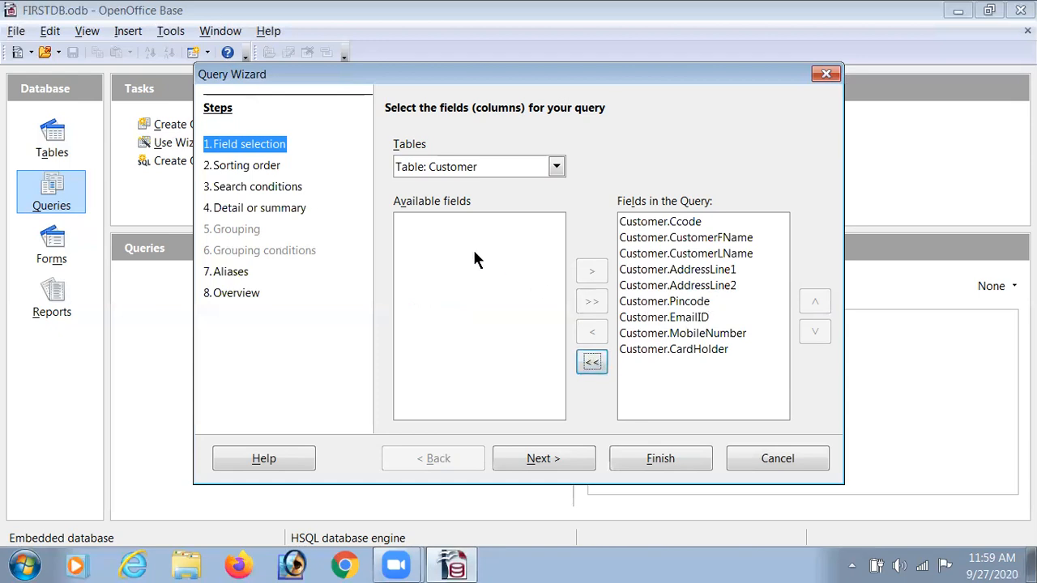
click(592, 363)
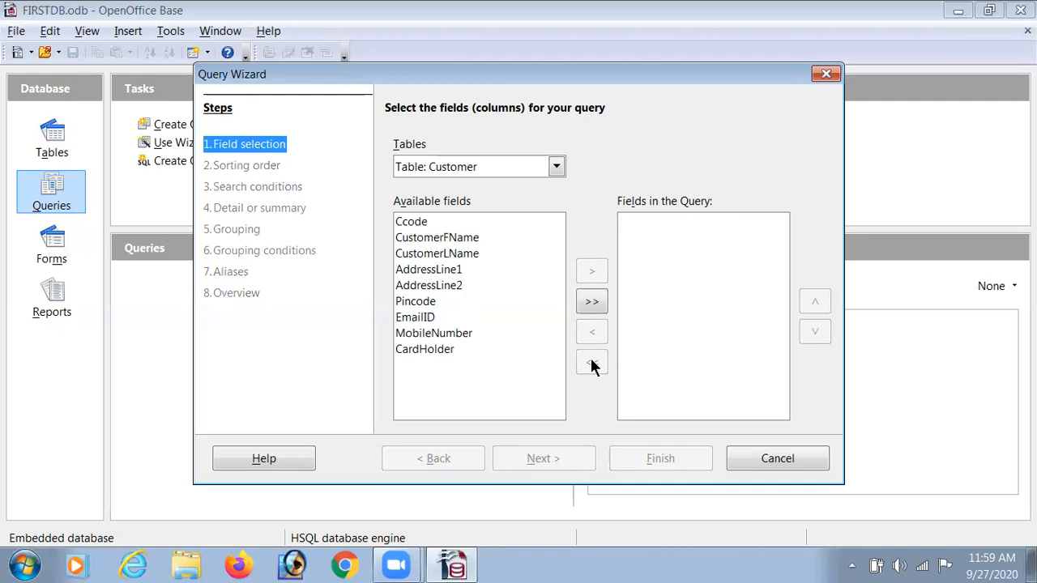
click(592, 302)
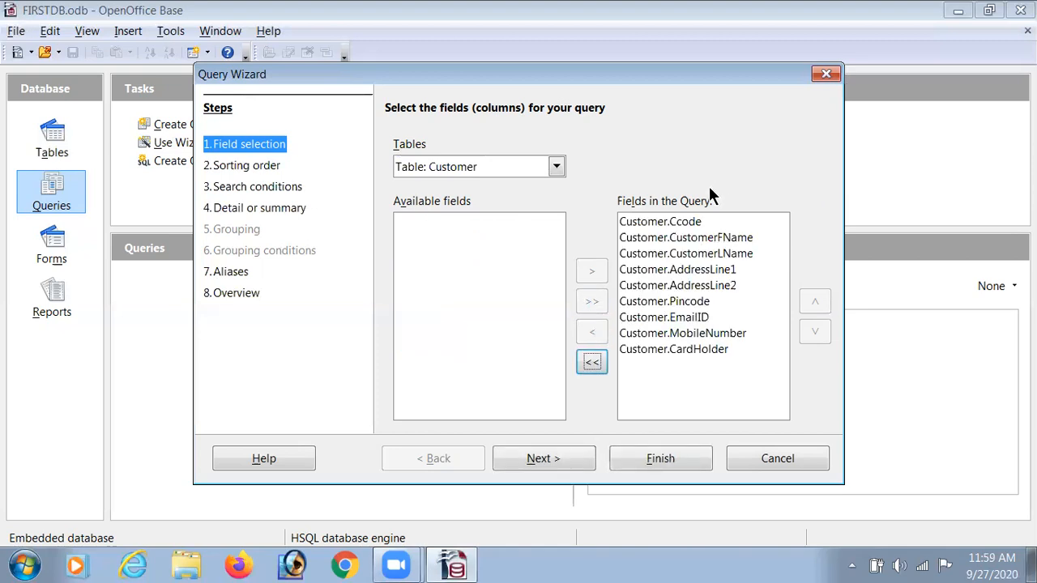
click(682, 220)
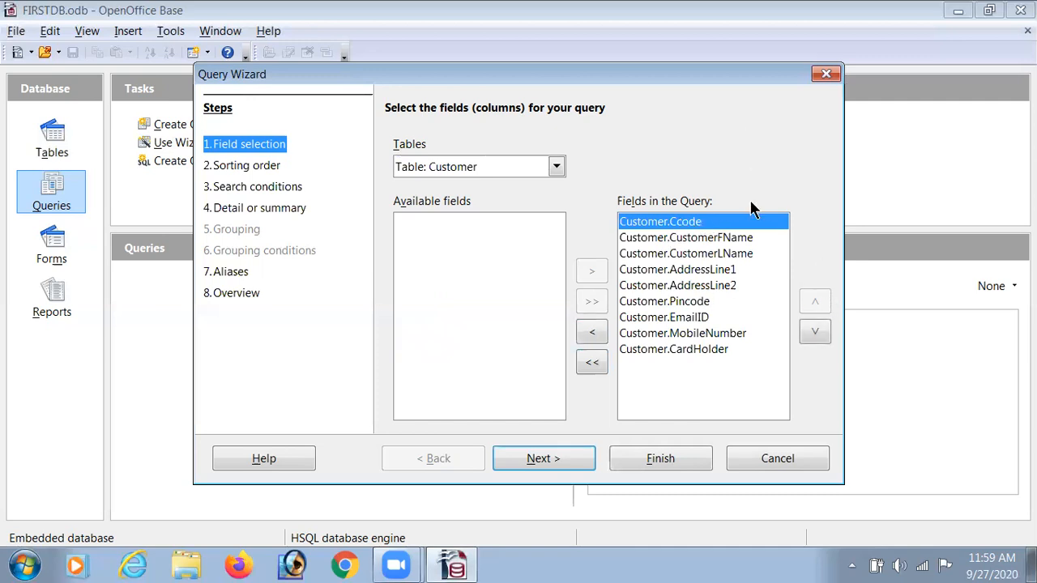
click(816, 332)
click(816, 332)
click(815, 332)
click(815, 333)
click(815, 333)
click(816, 332)
click(815, 332)
click(816, 332)
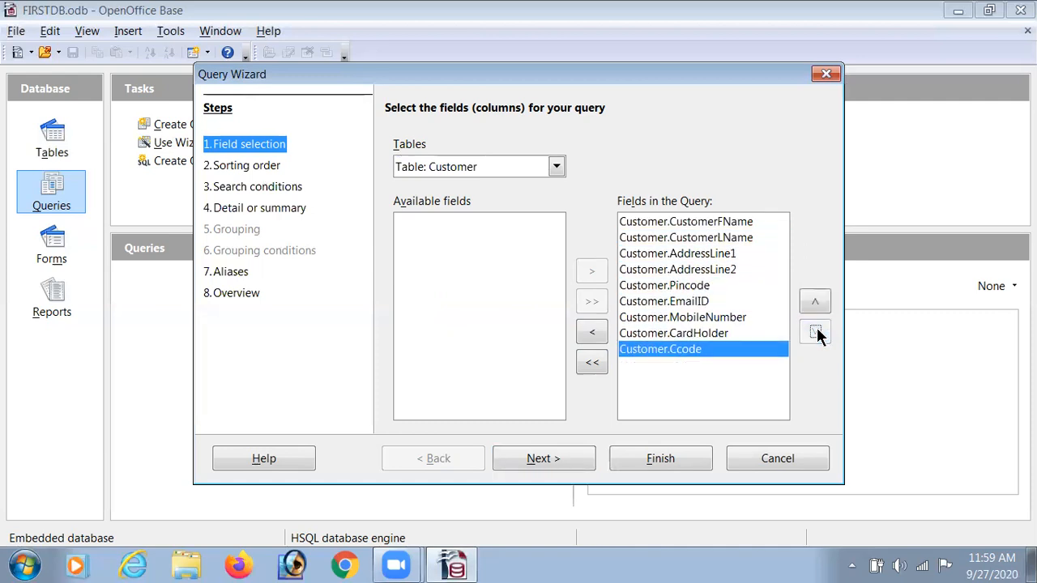
click(816, 301)
click(816, 301)
click(816, 301)
click(815, 301)
click(816, 302)
click(816, 302)
click(815, 301)
click(816, 301)
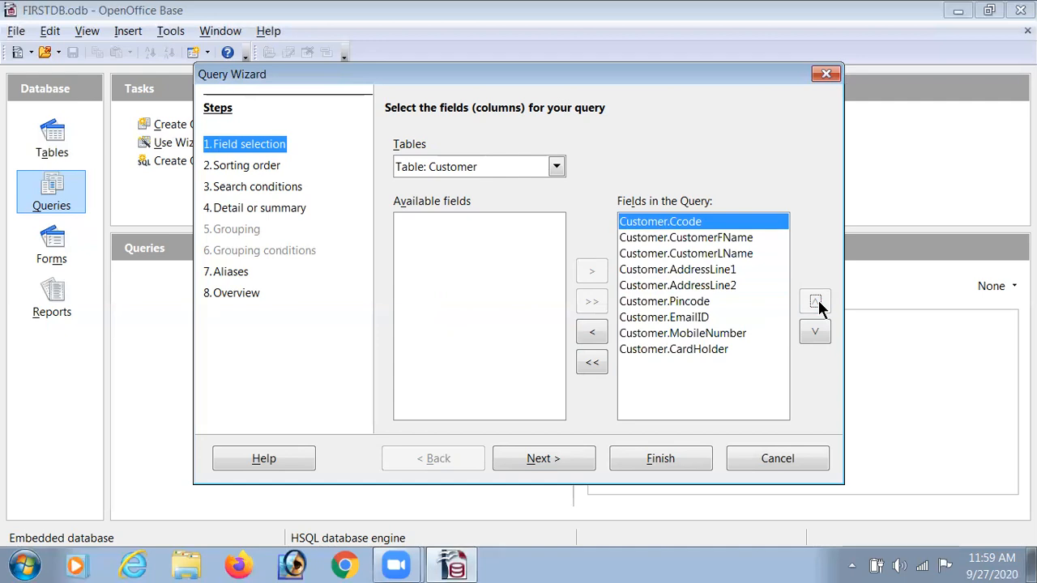
Set the sorting order to CustomerFName, then CustomerLName, both ascending
click(555, 460)
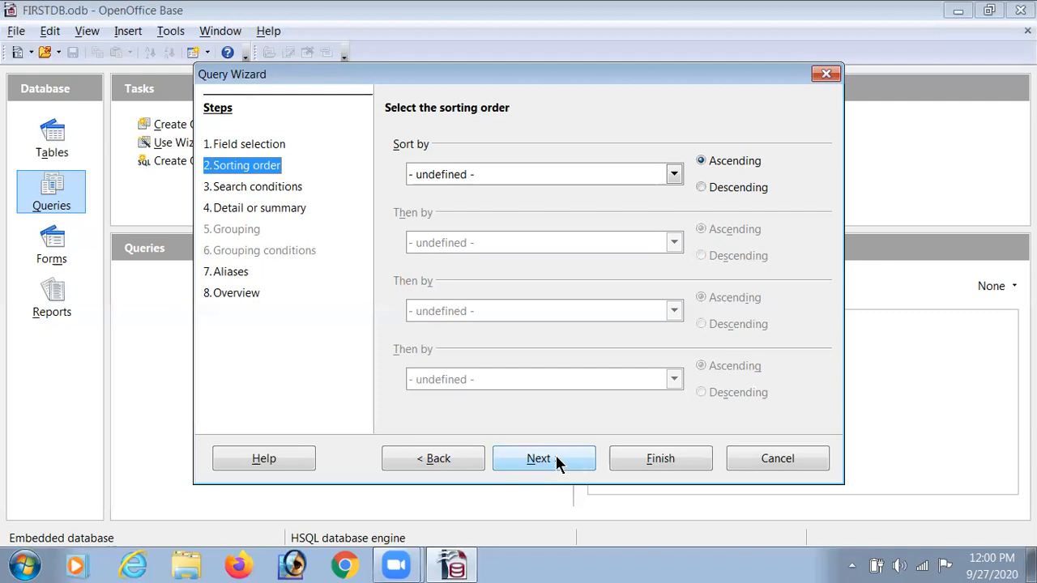
click(674, 175)
click(594, 226)
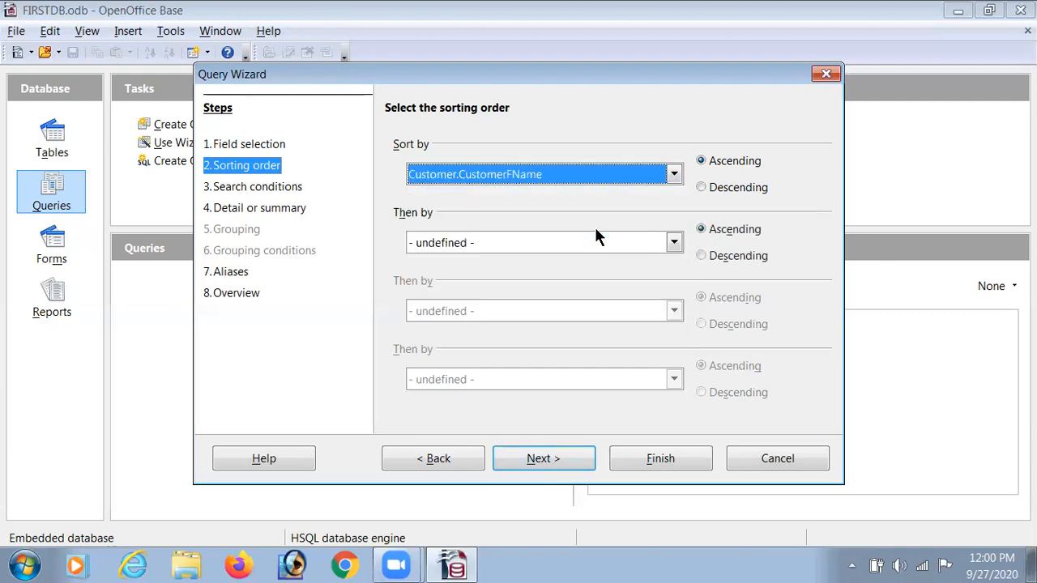
click(623, 243)
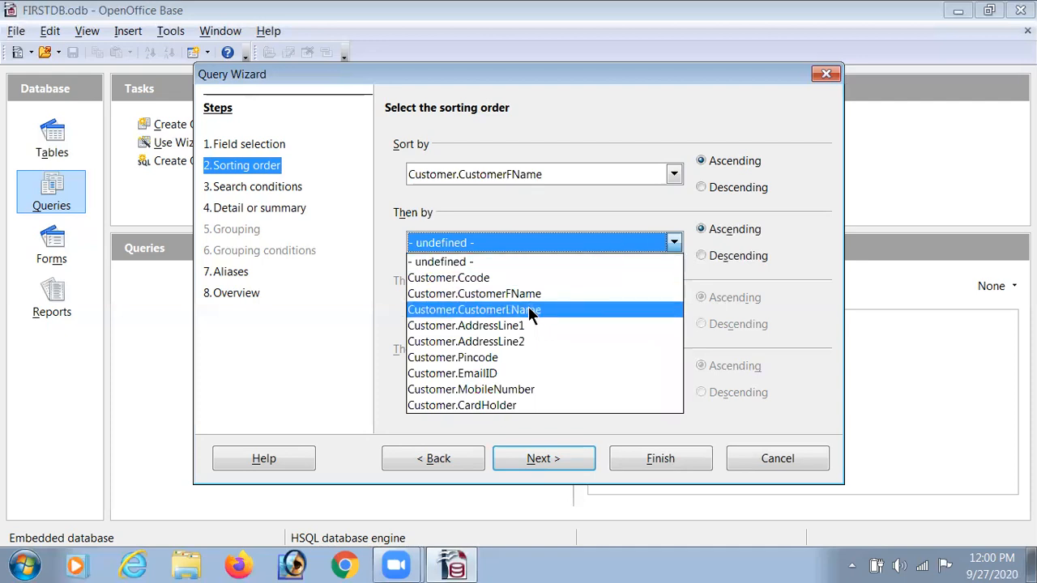
click(529, 310)
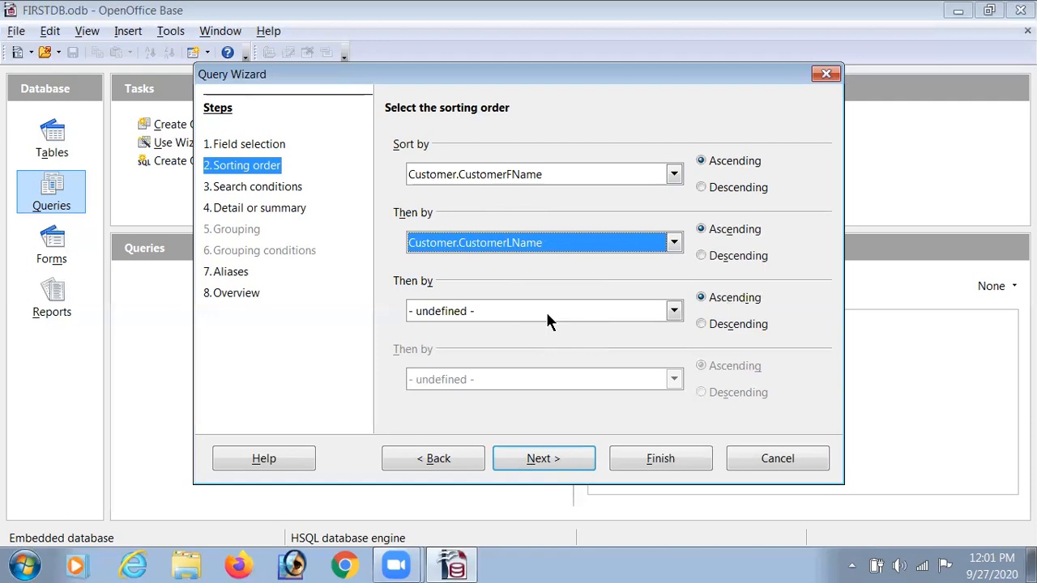
Add a search condition that Customer.CustomerFName is equal to the customer's first name
click(258, 187)
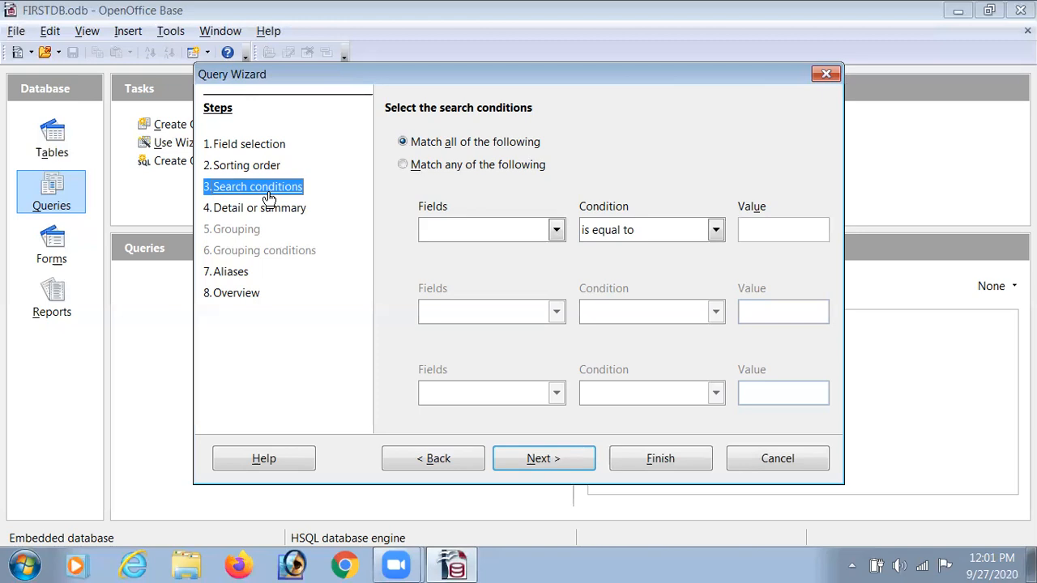
click(557, 230)
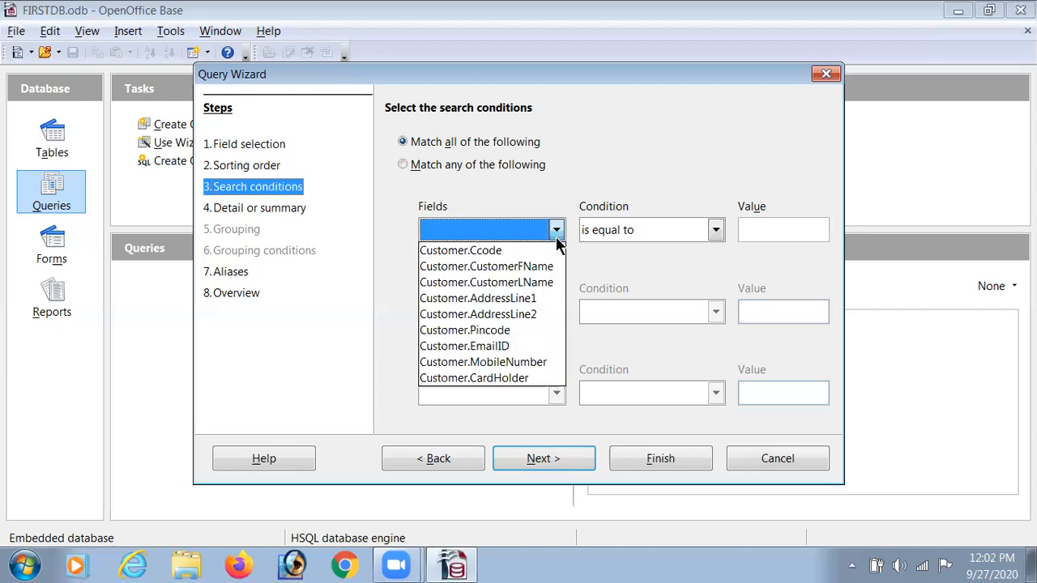
click(532, 273)
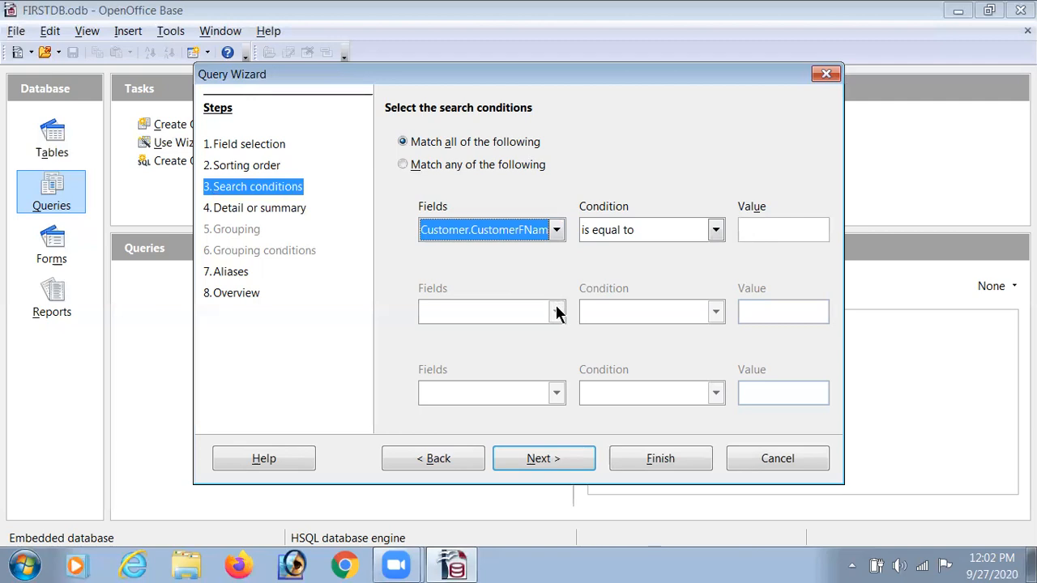
click(763, 233)
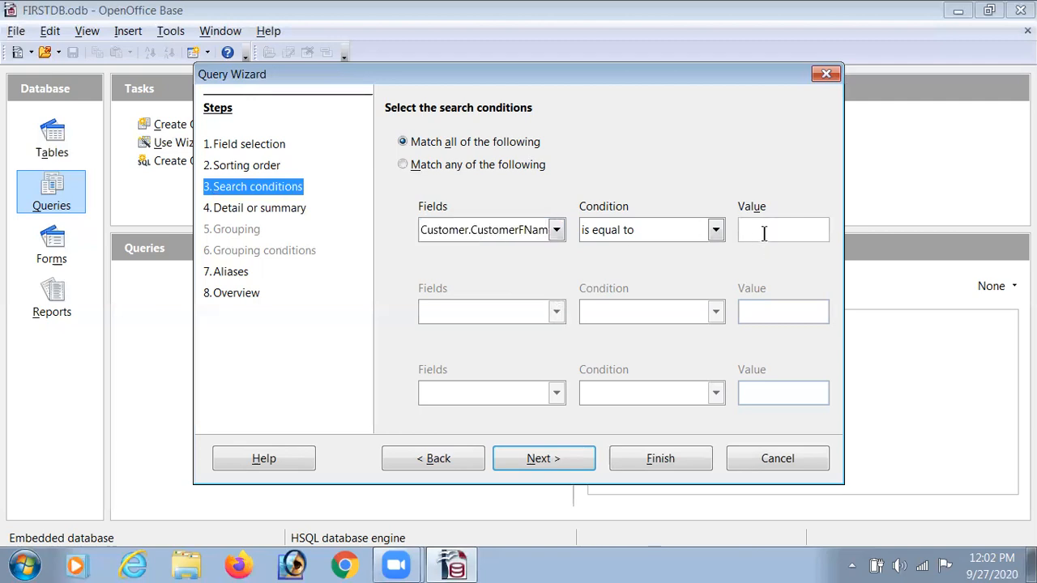
text(rah)
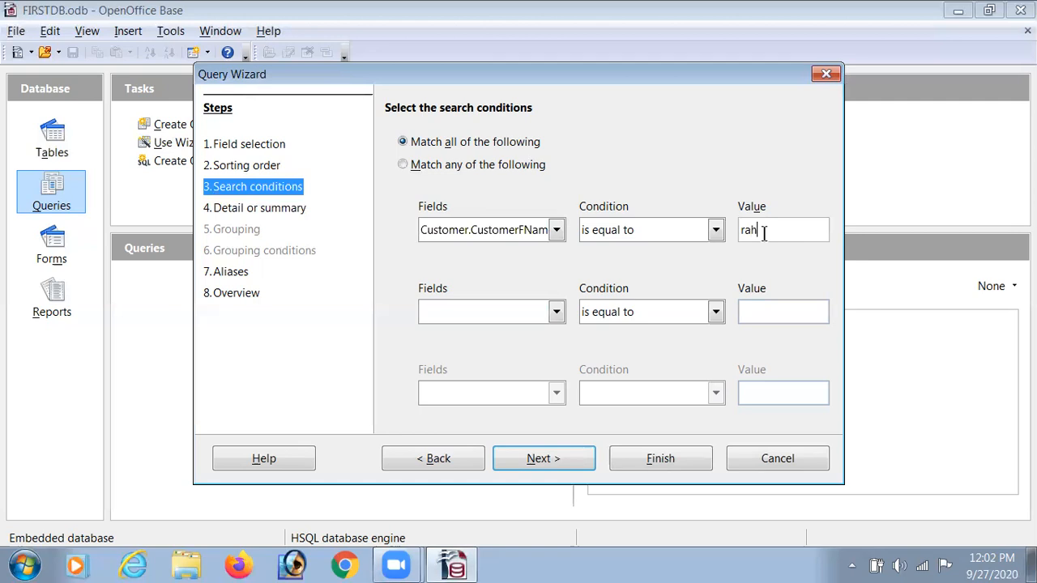
text(ul)
Add a second condition that Customer.CustomerLName is equal to the customer's last name
click(557, 314)
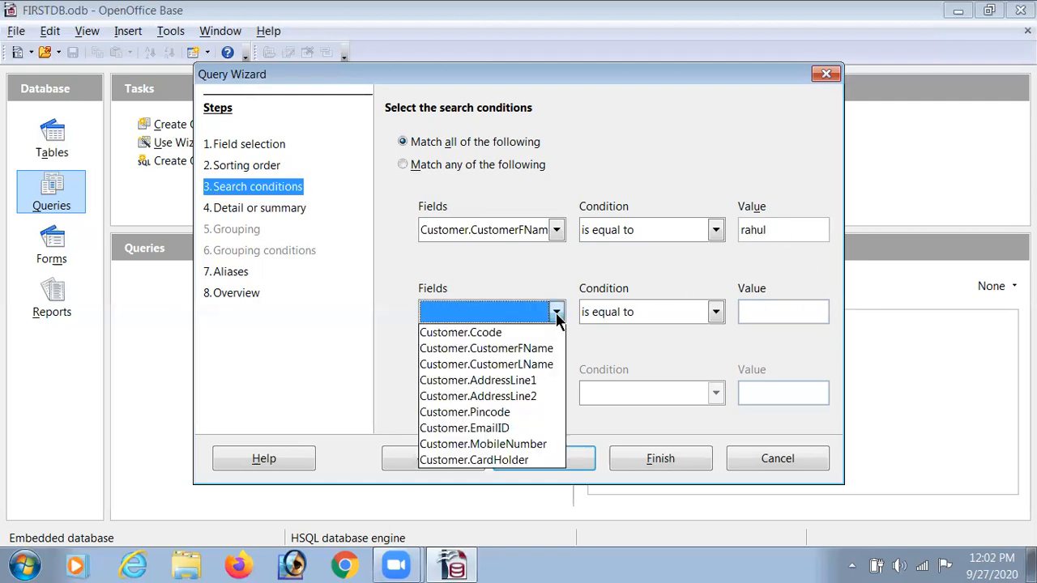
click(542, 364)
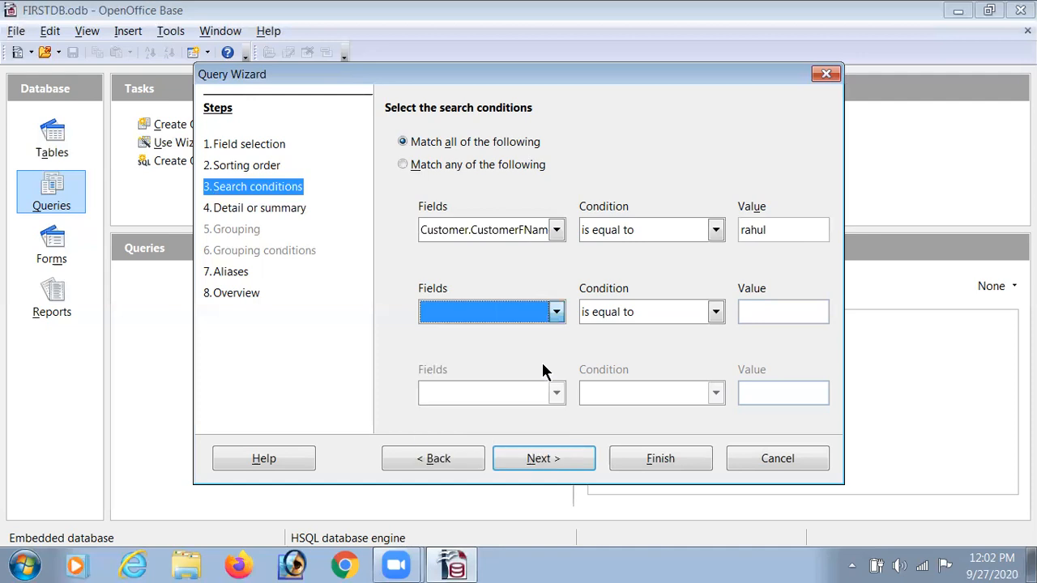
click(752, 311)
text(p)
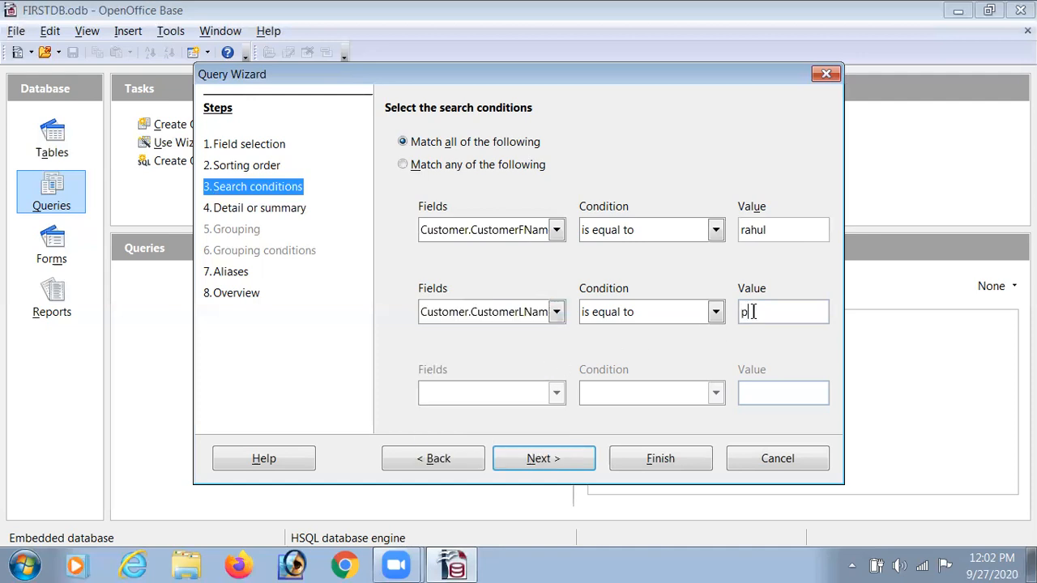
text(atel)
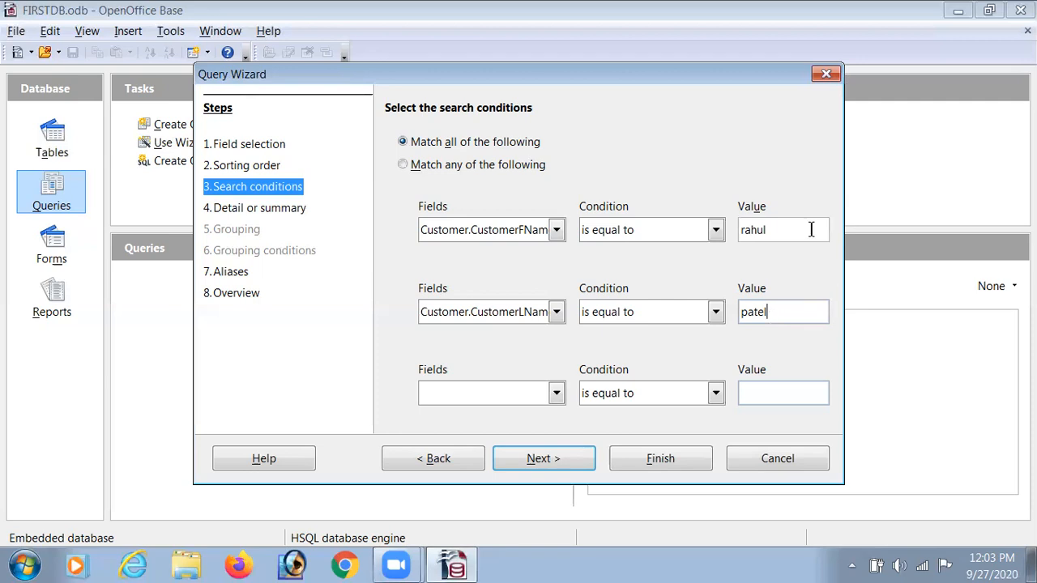
Change the first search condition to Customer.CustomerLName equal to the customer's last name
click(557, 231)
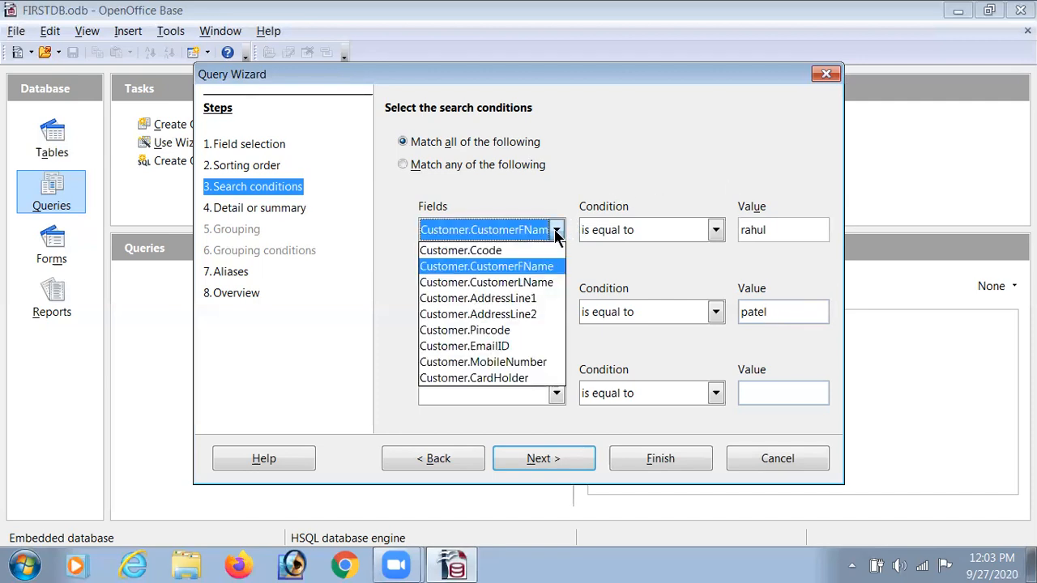
click(535, 282)
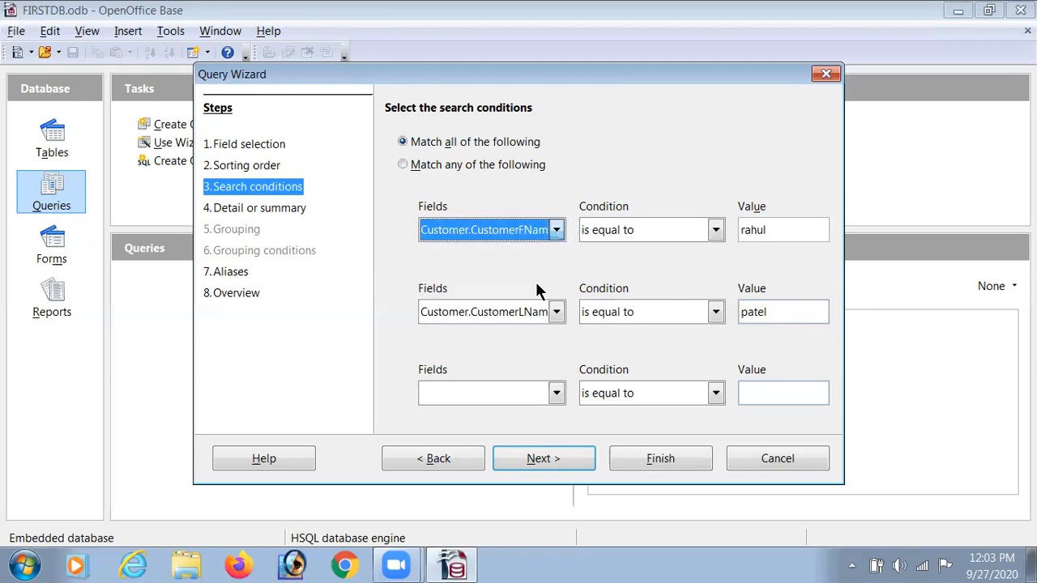
click(784, 235)
key(BackSpace)
key(BackSpace)
key(BackSpace)
key(BackSpace)
key(BackSpace)
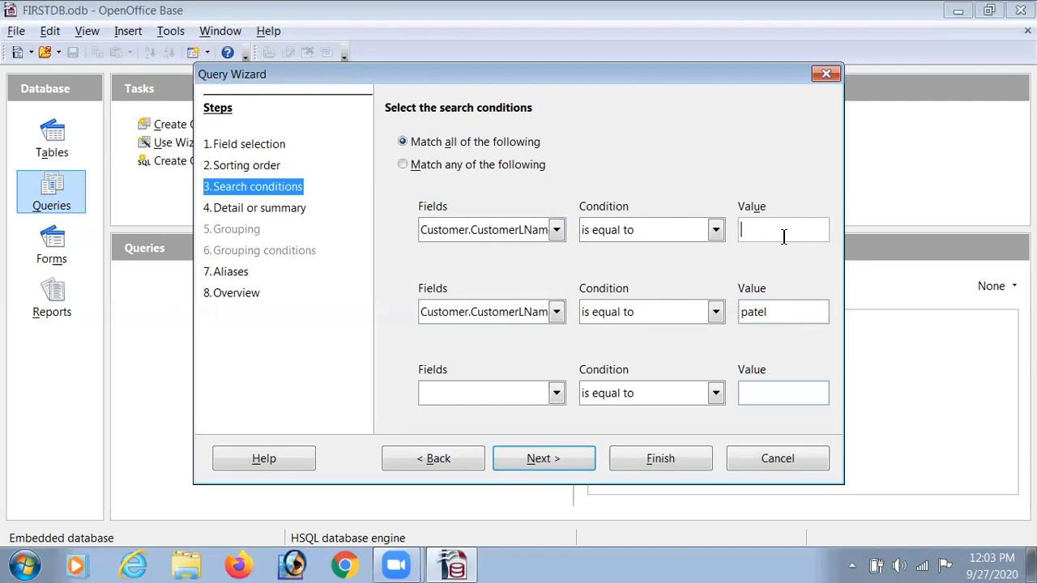
text(patel)
Clear the value of the second search condition
click(794, 312)
key(BackSpace)
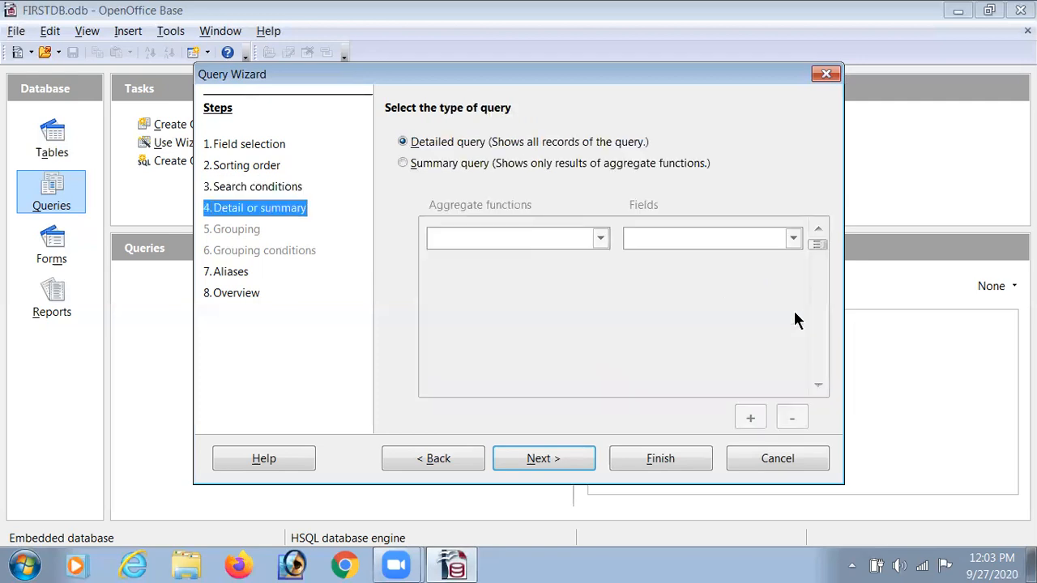
click(275, 187)
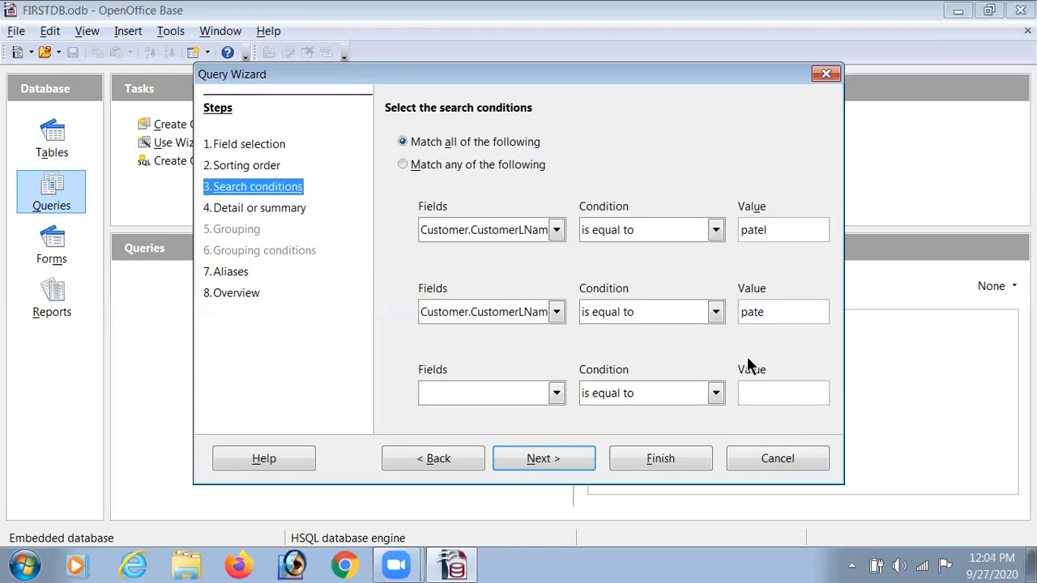
key(BackSpace)
key(BackSpace)
key(BackSpace)
key(BackSpace)
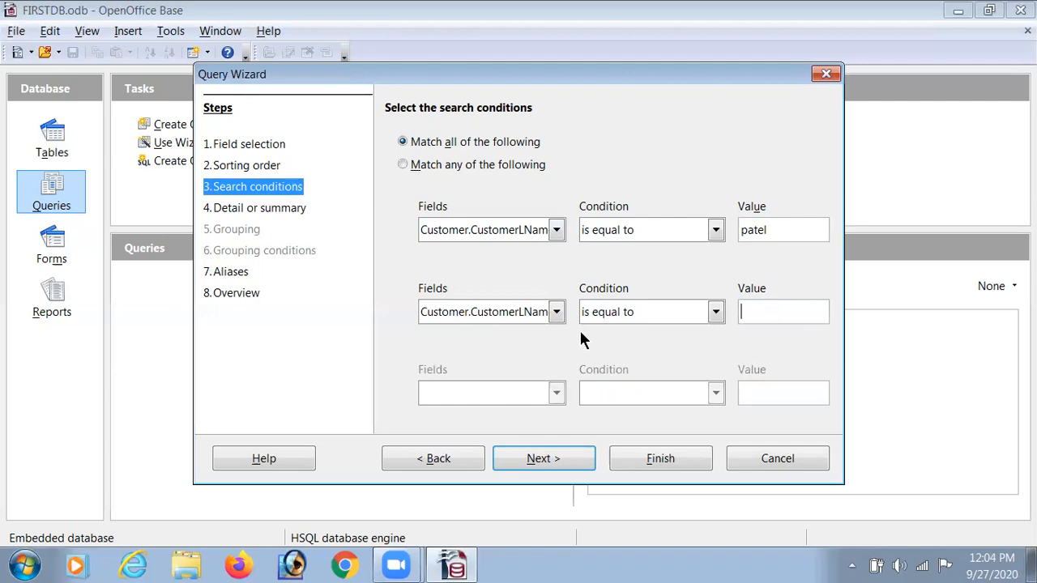
Try switching the second condition's field among the listed Customer fields, leaving its value empty
click(556, 312)
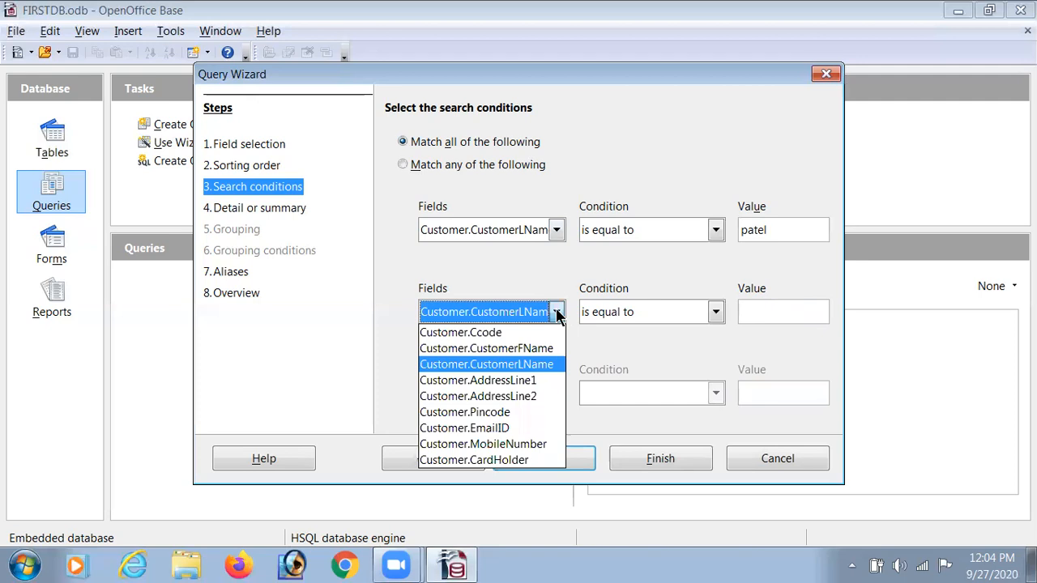
click(518, 280)
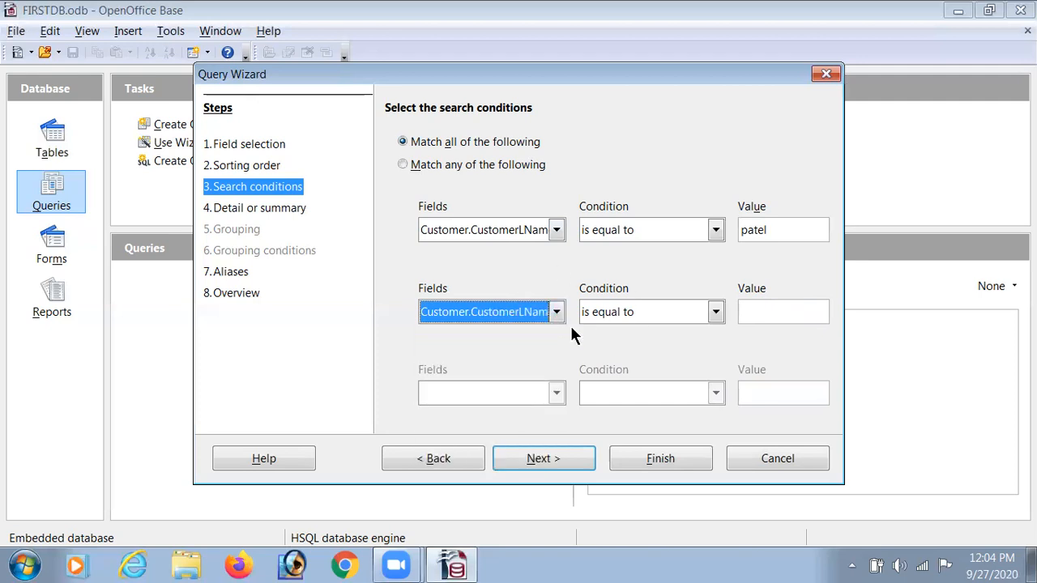
key(Down)
key(Down)
click(557, 317)
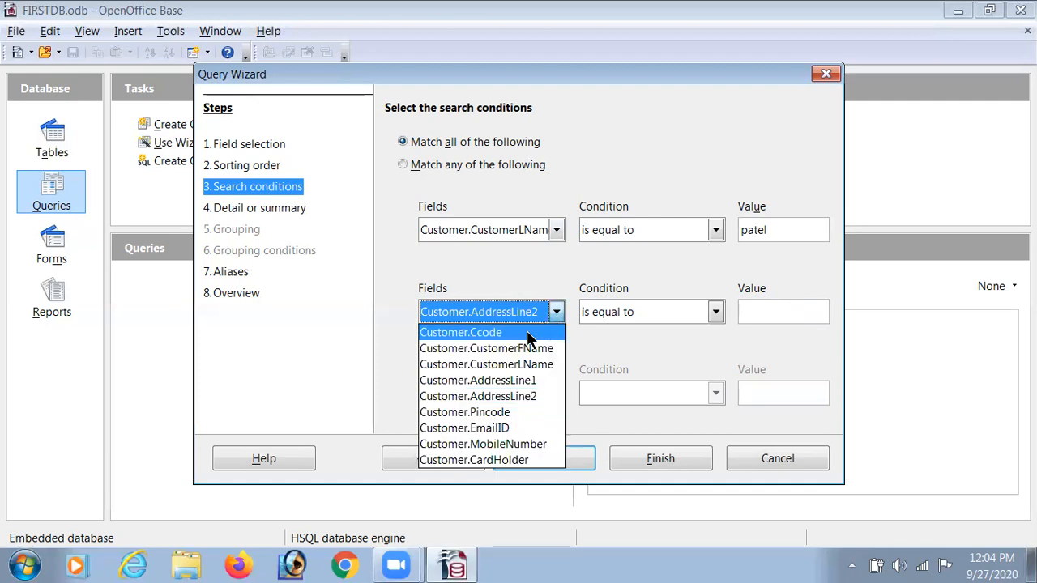
click(520, 332)
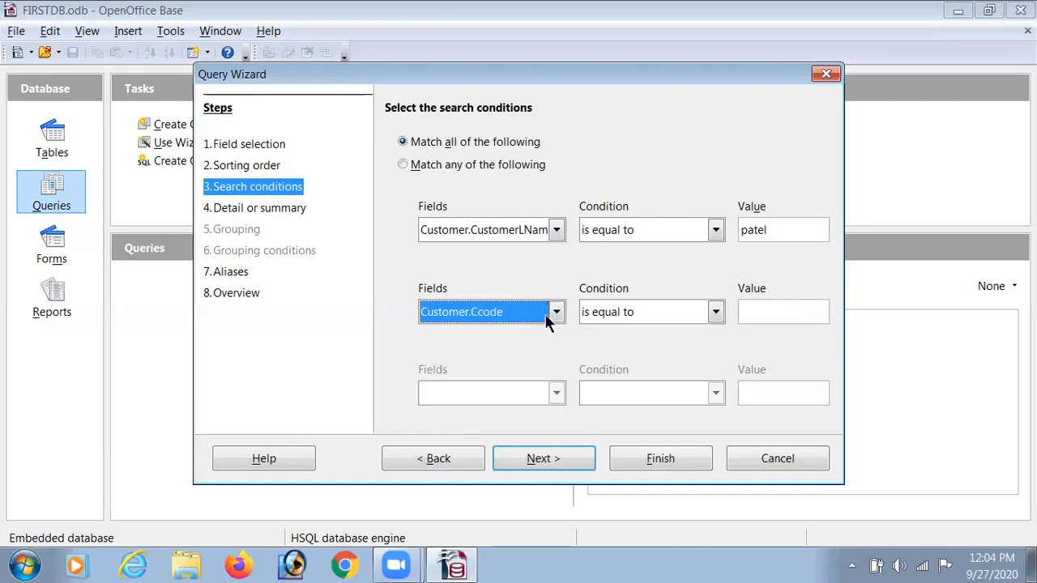
key(Down)
Proceed through the detail and aliases pages, keeping a detailed query and the default aliases
click(541, 464)
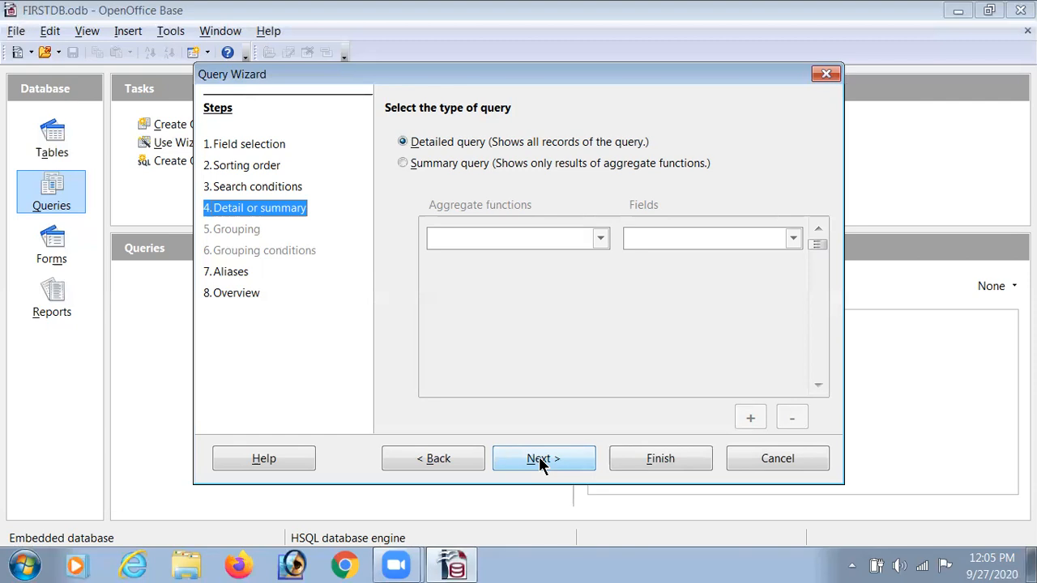
click(540, 458)
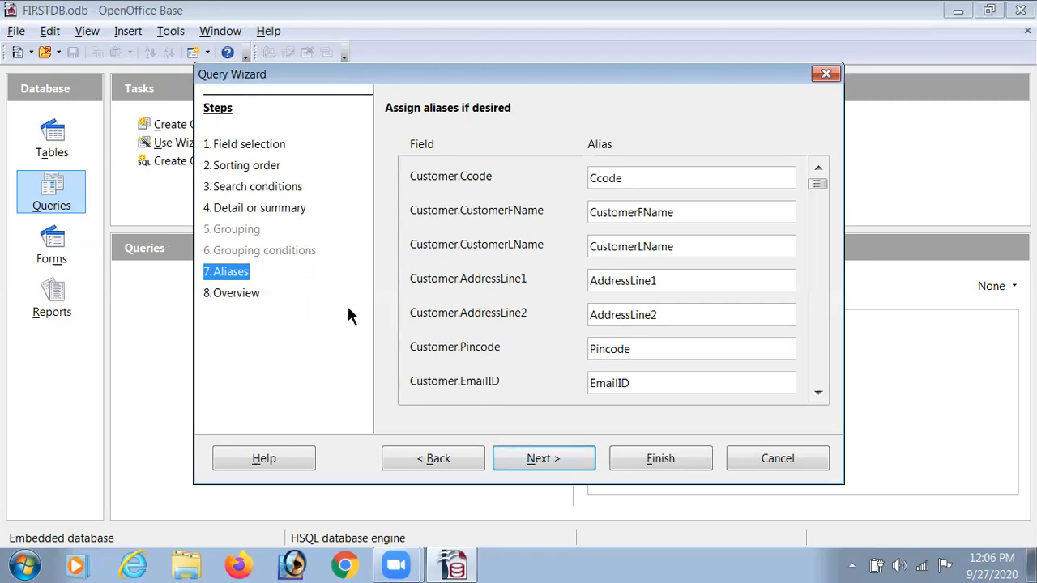
click(555, 464)
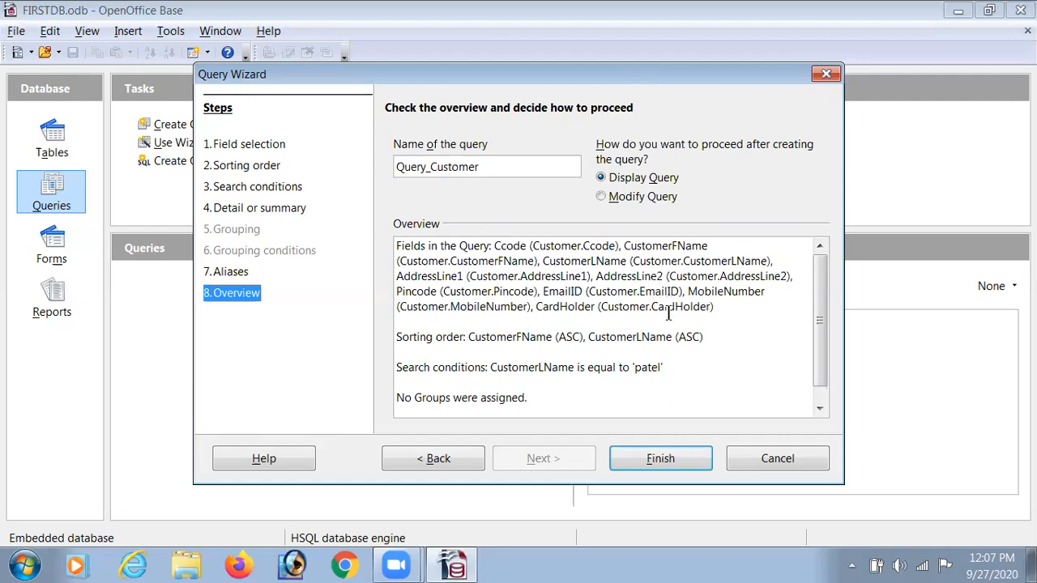
Finish the wizard with the query name Query_Customer and Display Query, then close the query results window
click(661, 458)
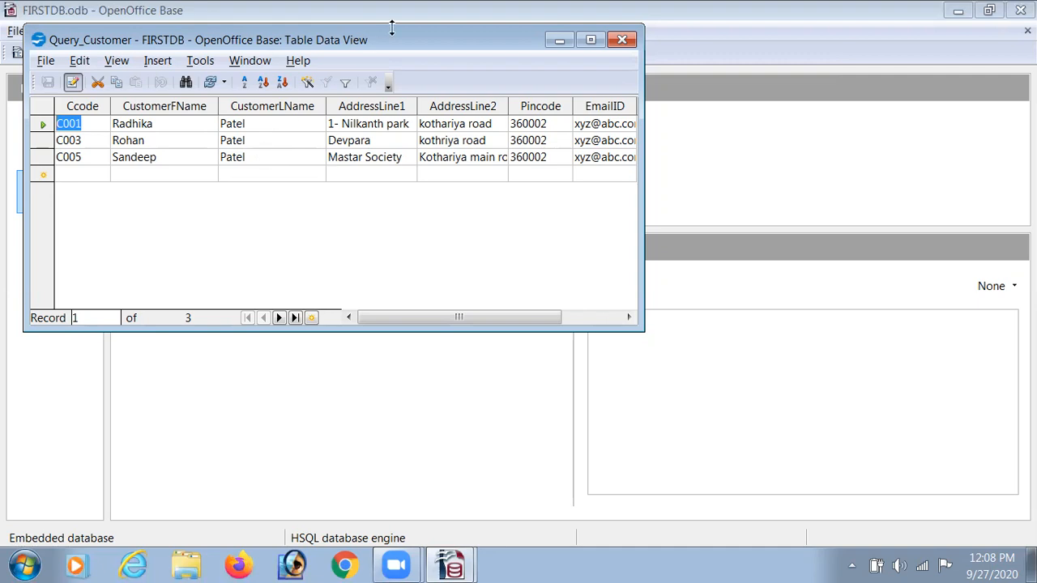
click(622, 40)
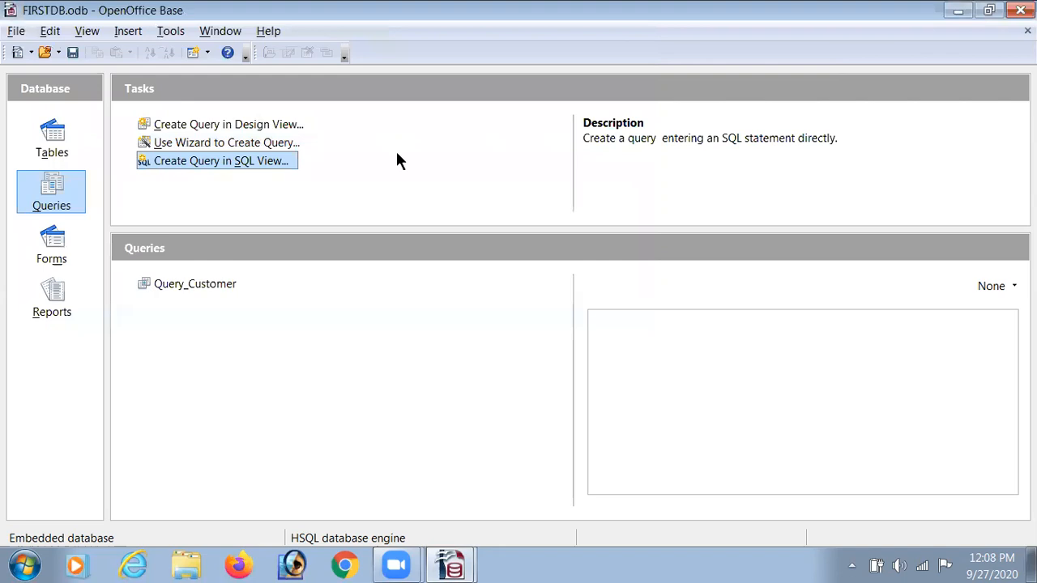